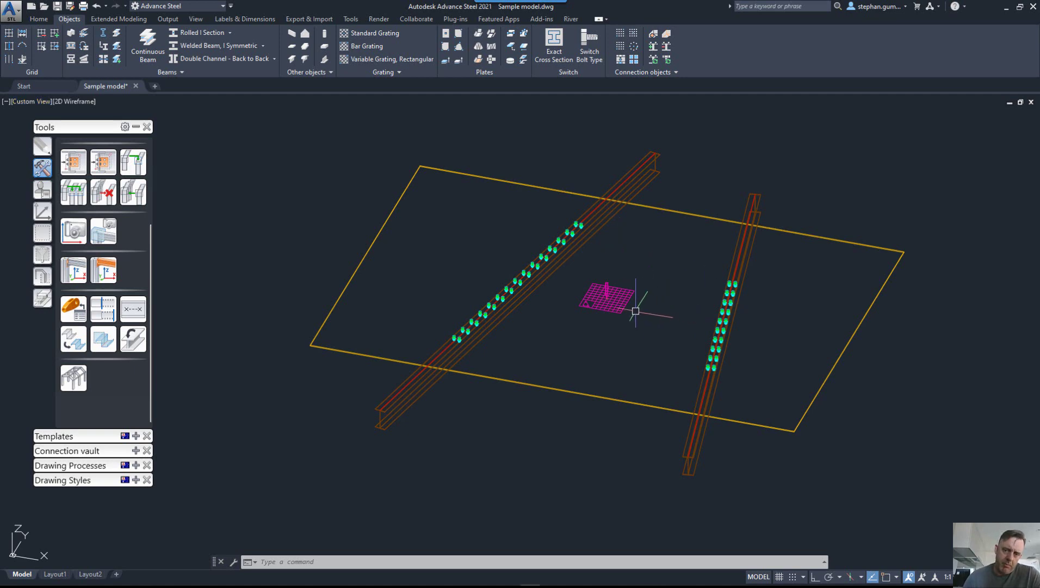
- Read the Grade of the left beam's bolt pattern in its Bolts dialog
scroll(517, 282, up, 8)
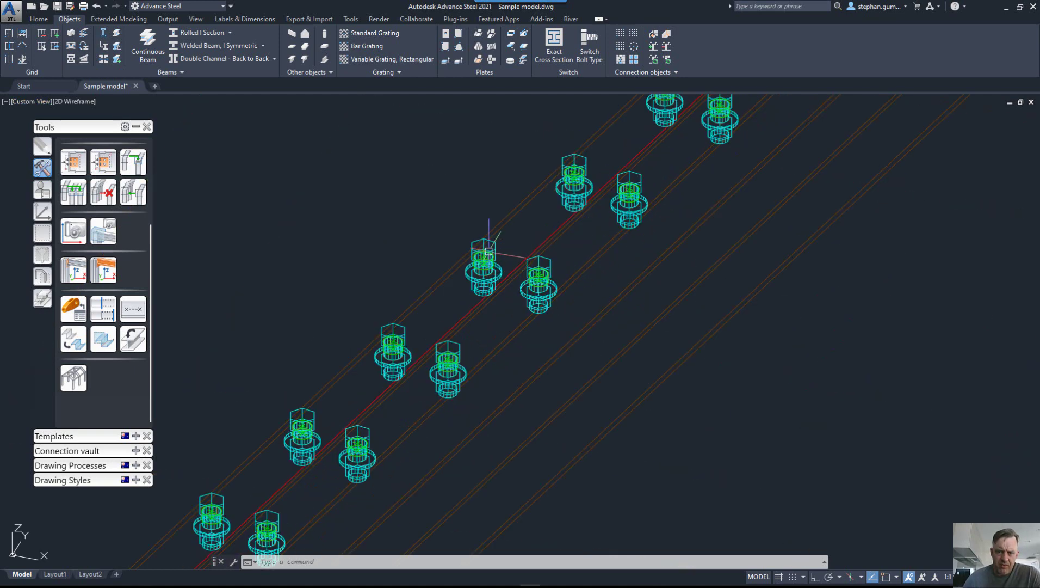
click(484, 255)
double_click(484, 256)
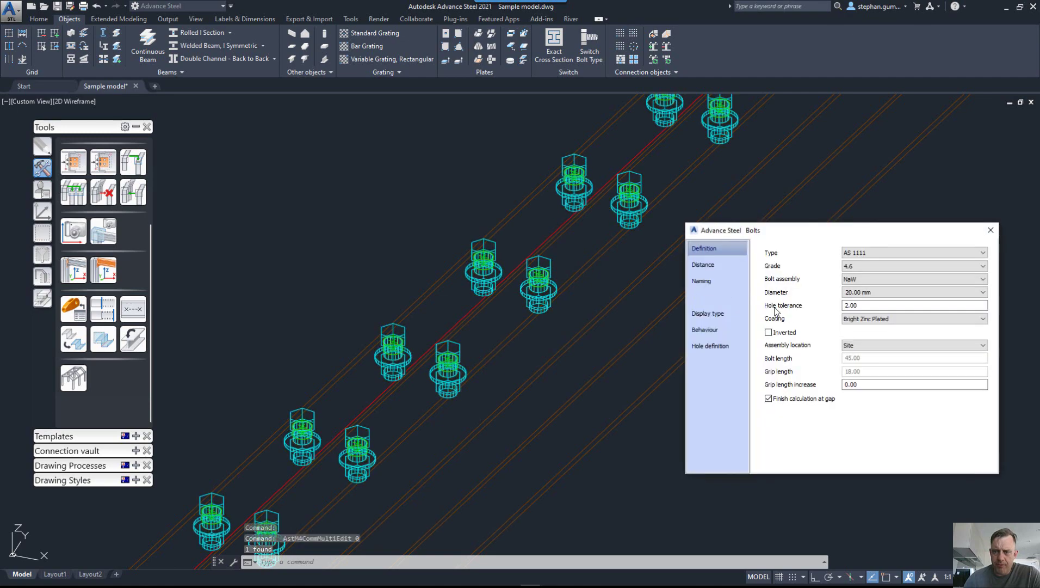
click(991, 229)
- Check the second bolt row's Grade, then orbit and zoom back out to the full model
scroll(898, 229, down, 5)
shift+middle_drag(866, 226, 574, 248)
scroll(678, 244, up, 5)
double_click(729, 283)
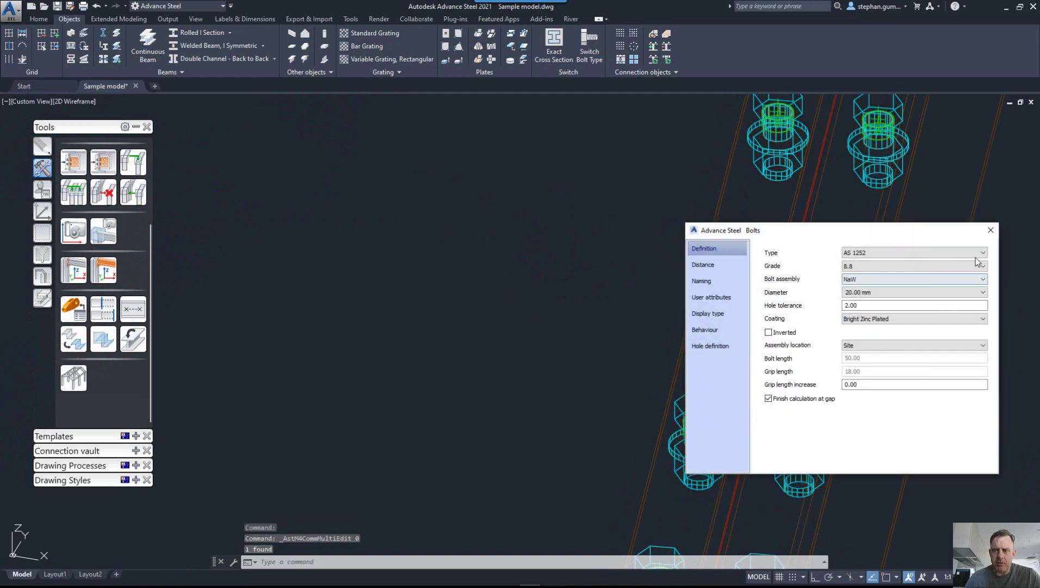
click(991, 230)
scroll(685, 232, down, 5)
shift+middle_drag(569, 256, 490, 299)
scroll(491, 300, down, 3)
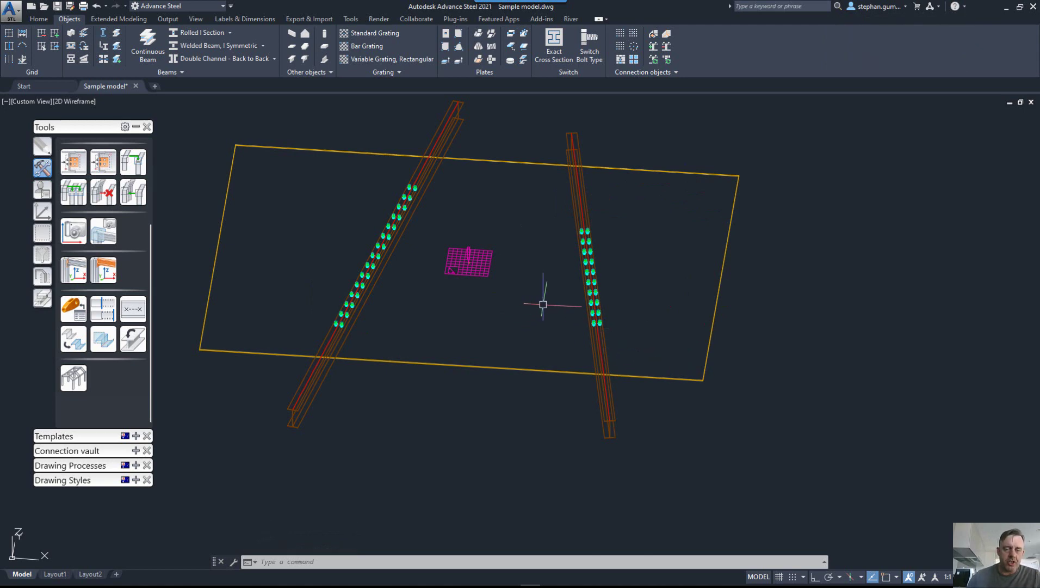
- Display the Bo model object under Bolts & Holes in the Drawing Style Manager
shift+middle_drag(537, 318, 534, 302)
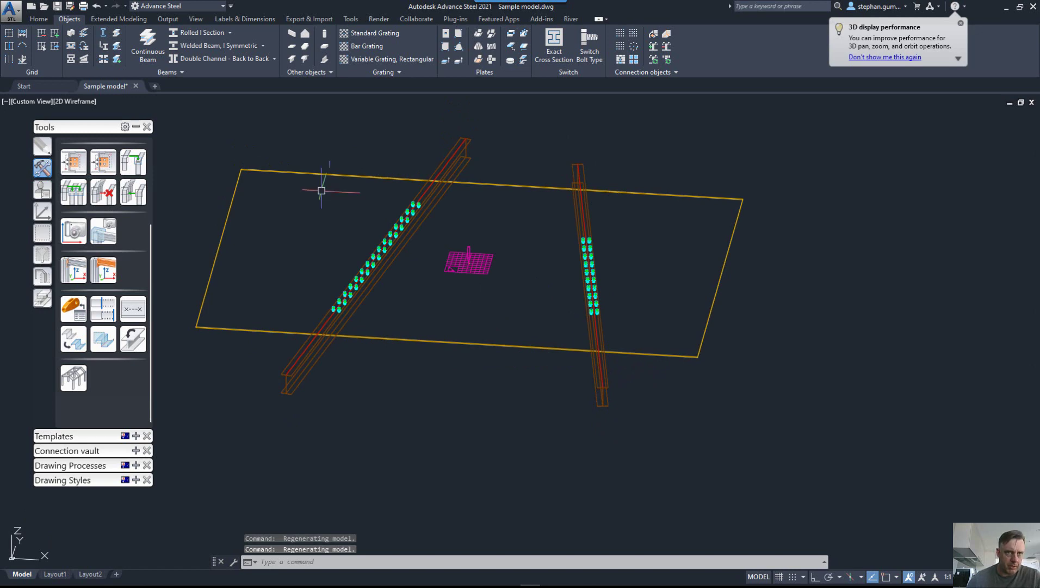
click(167, 19)
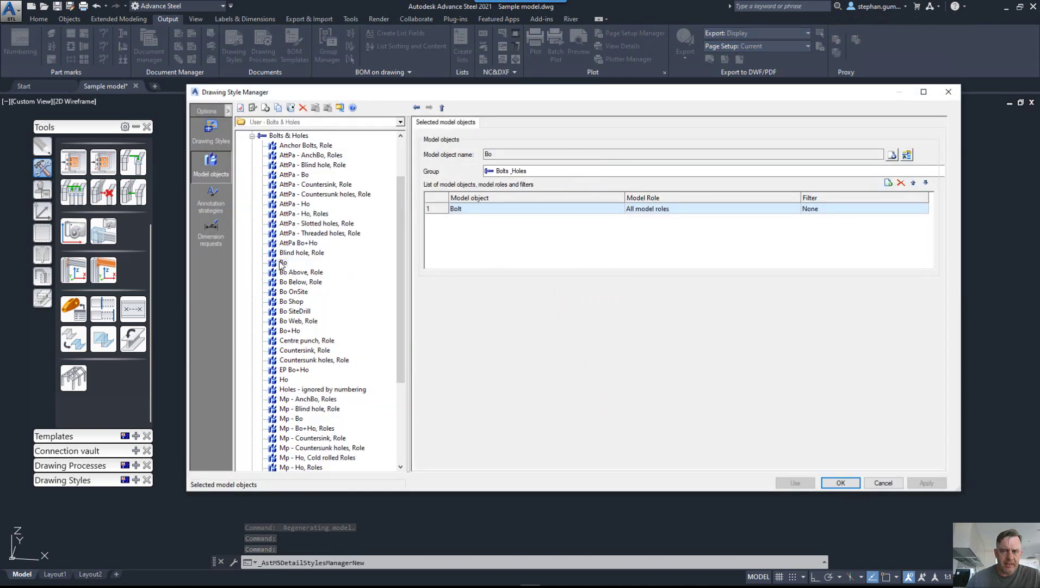
click(282, 263)
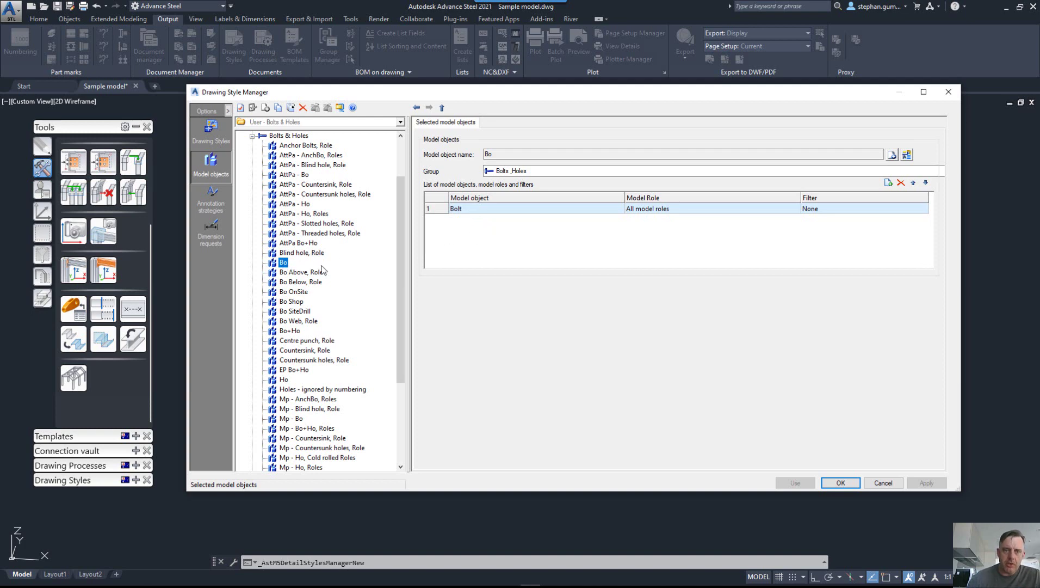
- Show objects presentation for User > 1 - GA 3D View > 1 - 3D View - Model - Labels > MPart mark
click(211, 134)
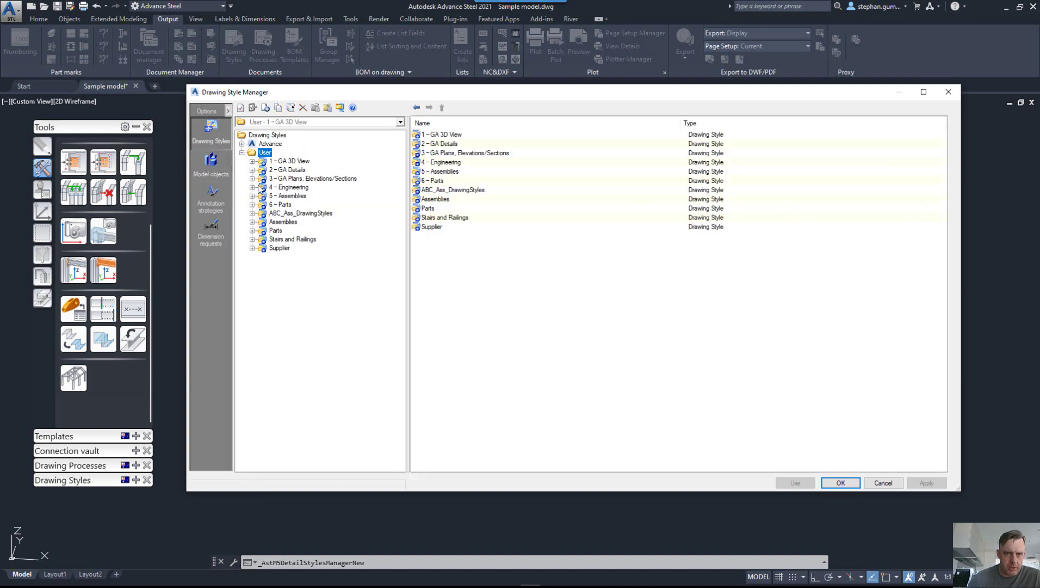
click(252, 162)
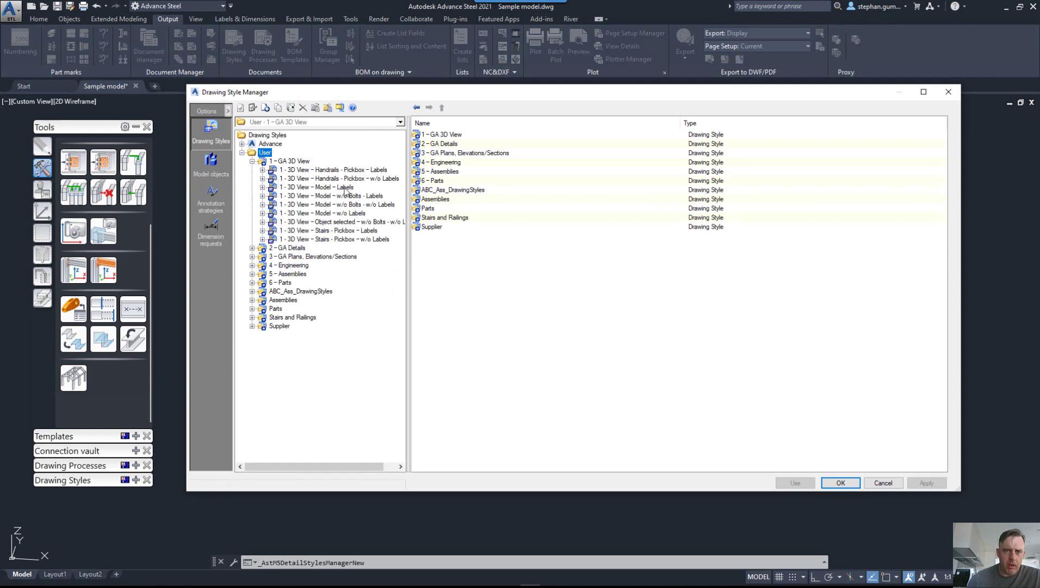
click(344, 188)
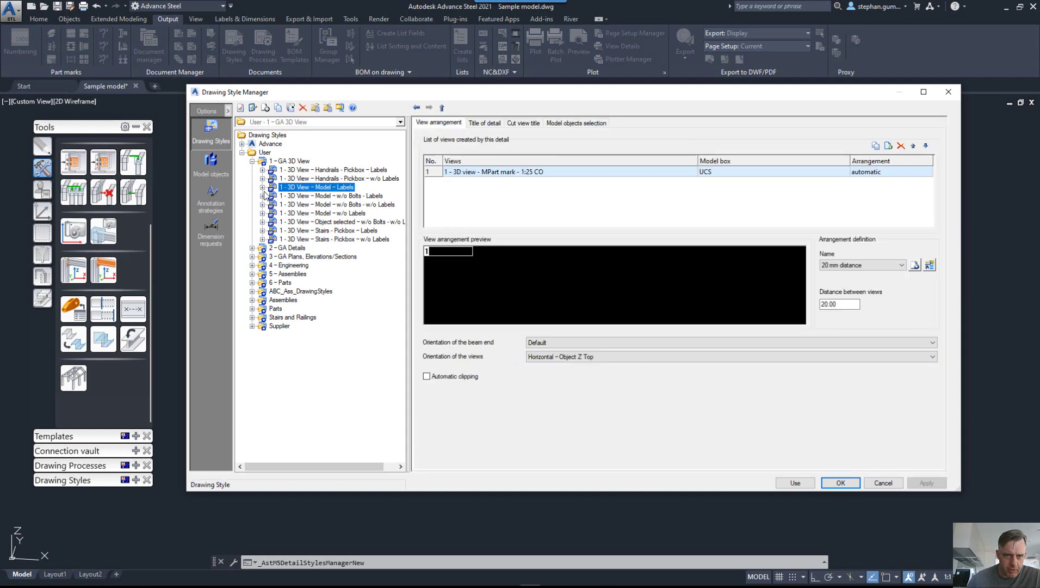
click(262, 187)
double_click(280, 197)
click(321, 214)
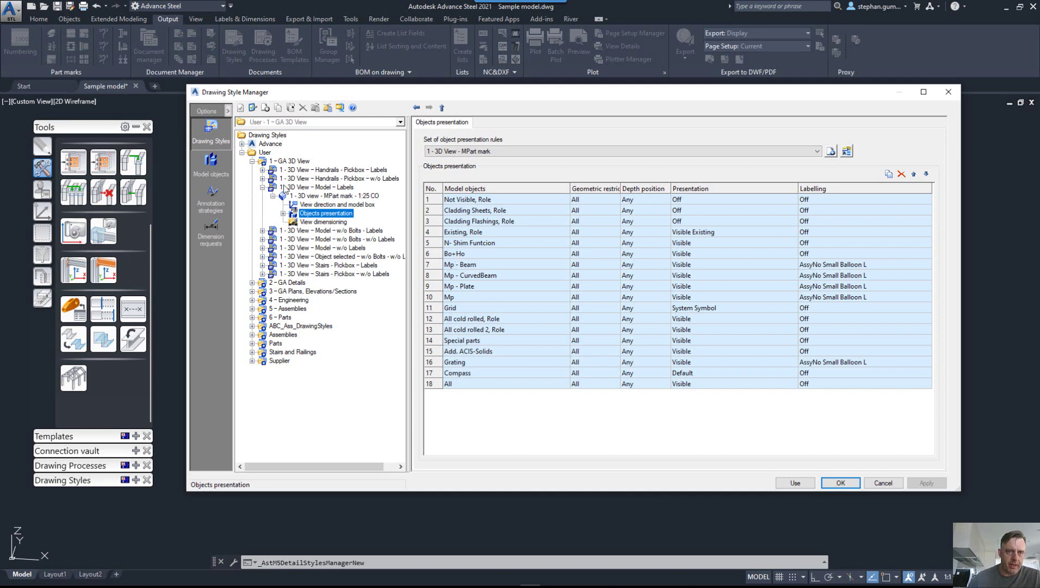
- Copy the Bo model object into a new object named Bo_4.6 and apply it
click(211, 161)
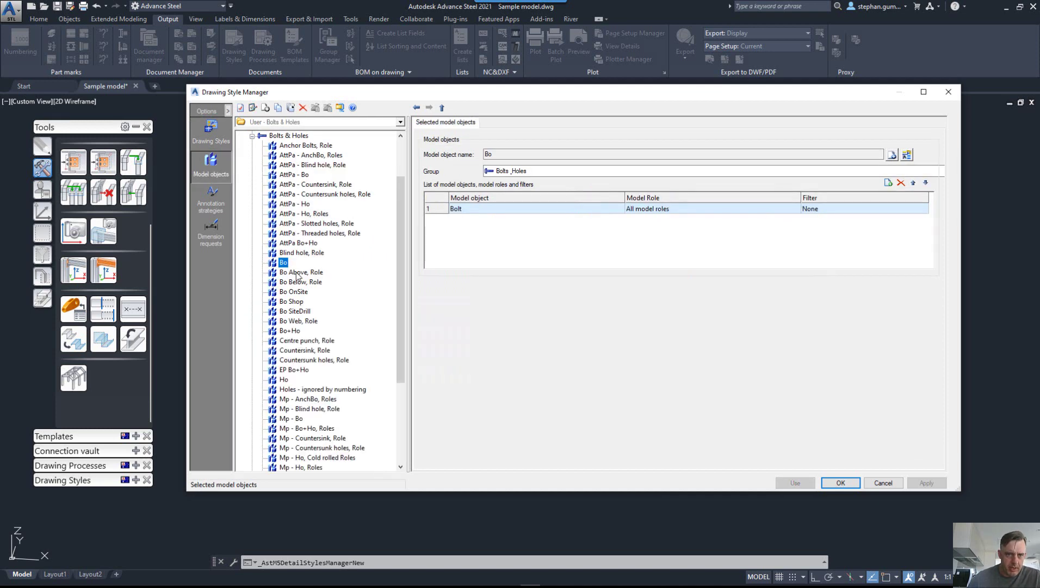
click(292, 333)
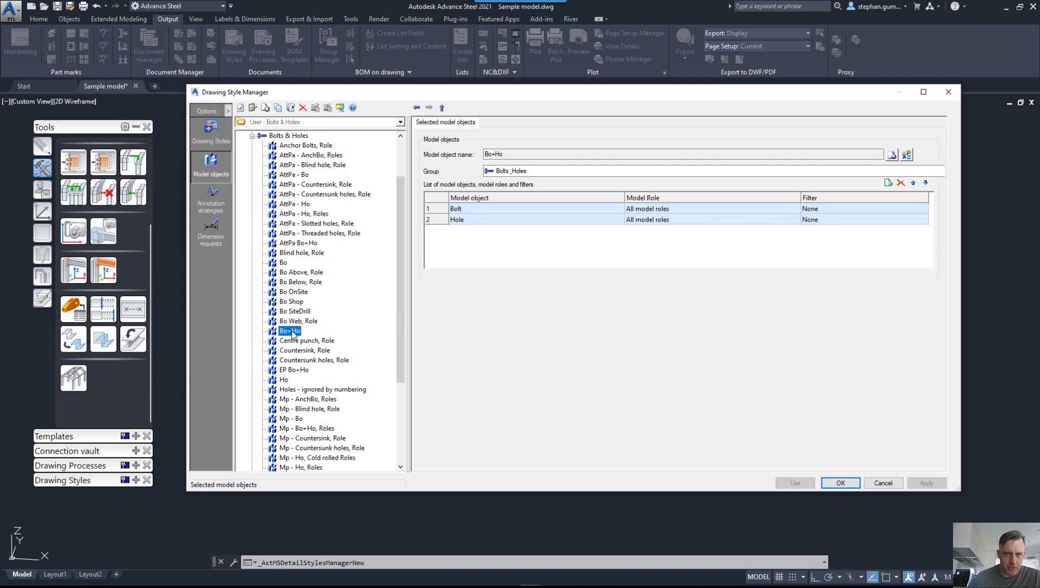
click(283, 263)
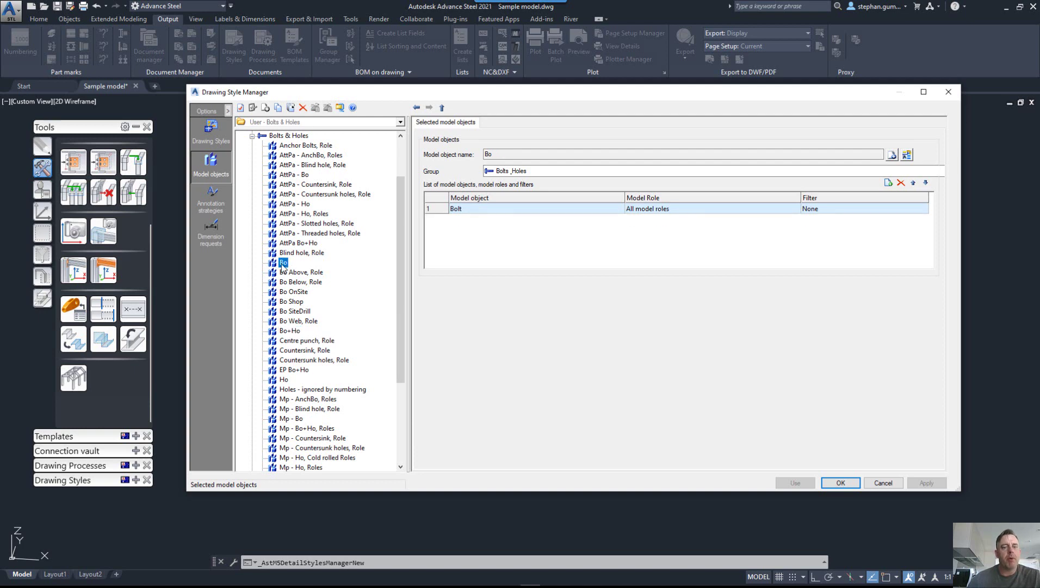
right_click(283, 265)
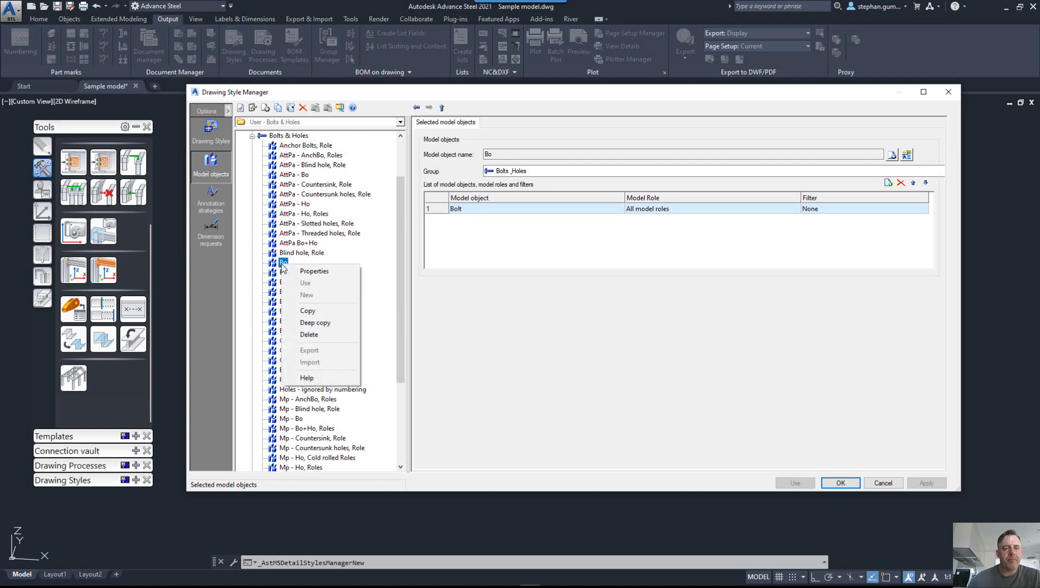
click(303, 312)
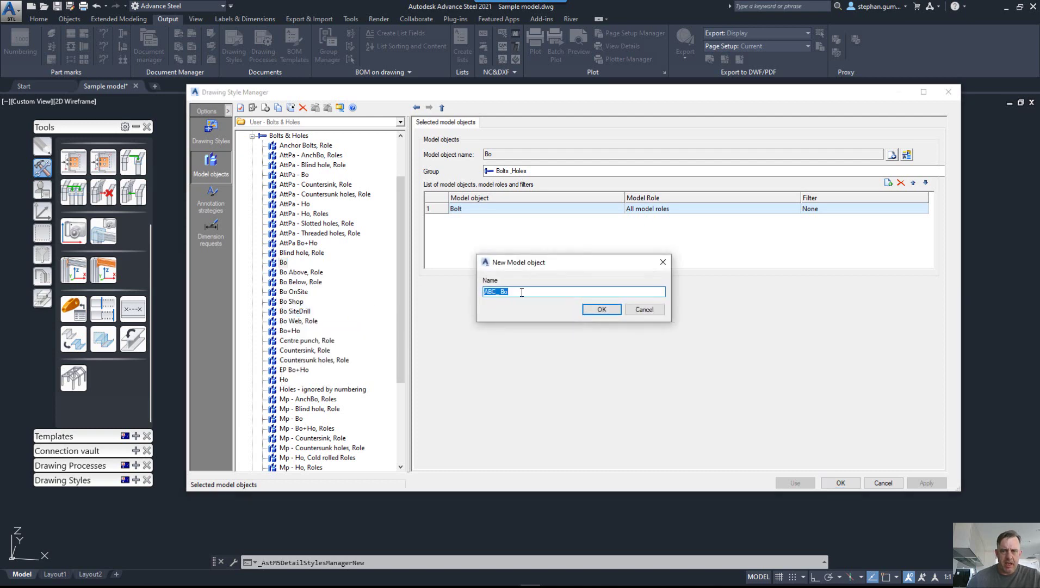
text(ABC_ Bo)
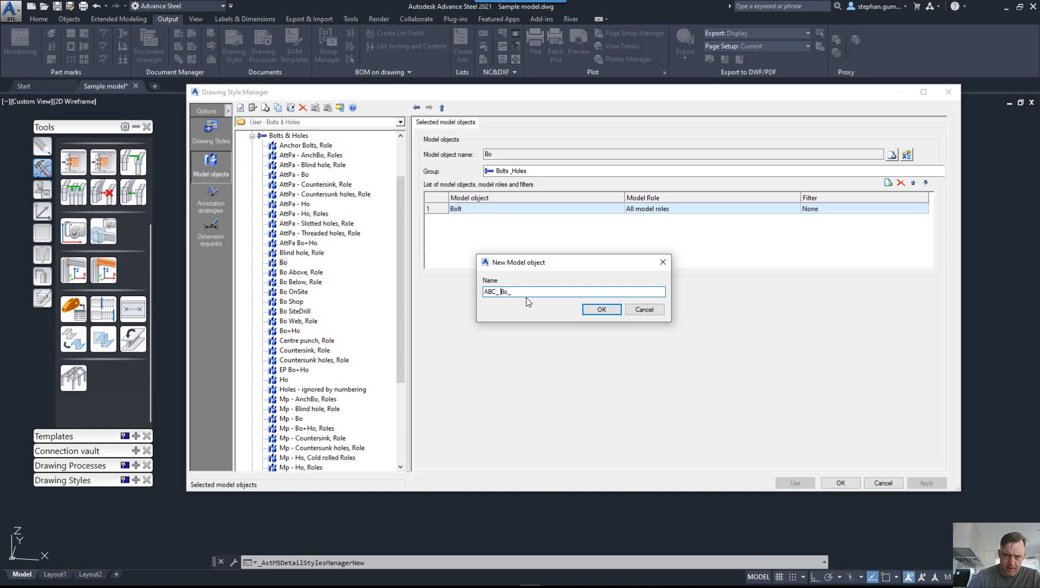
key(shift+Home)
key(BackSpace)
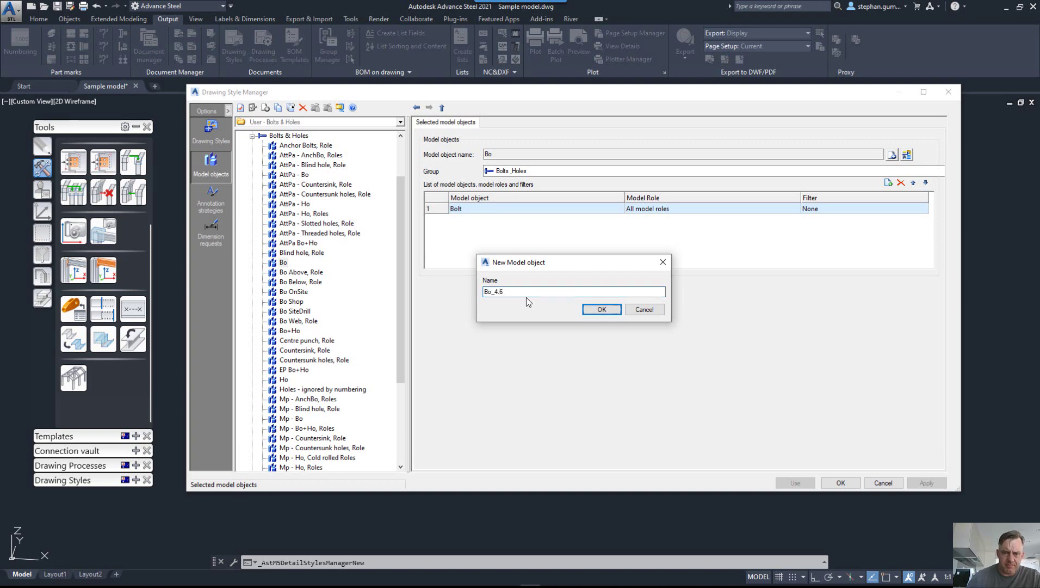
click(609, 310)
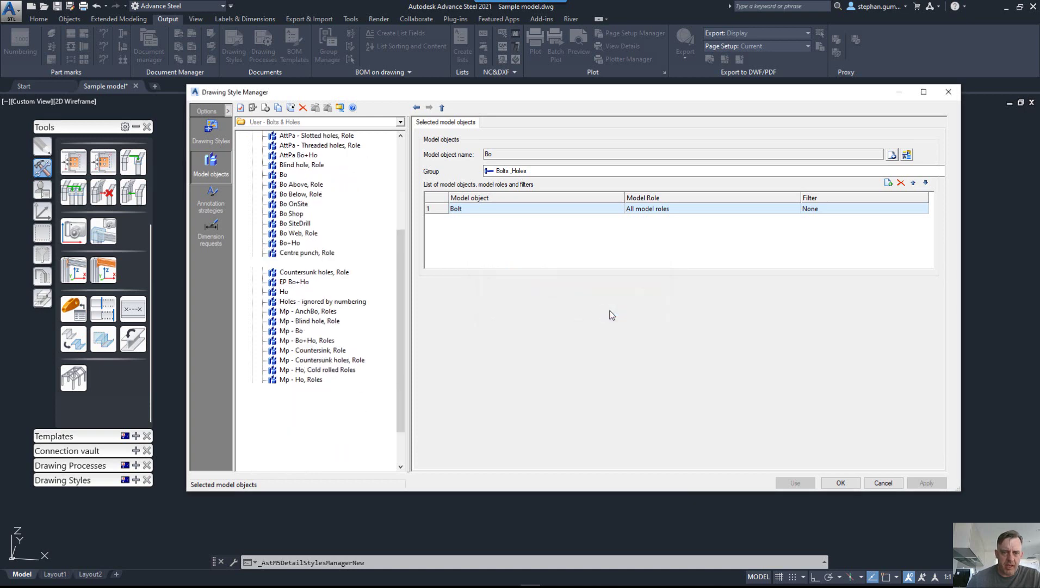
click(925, 483)
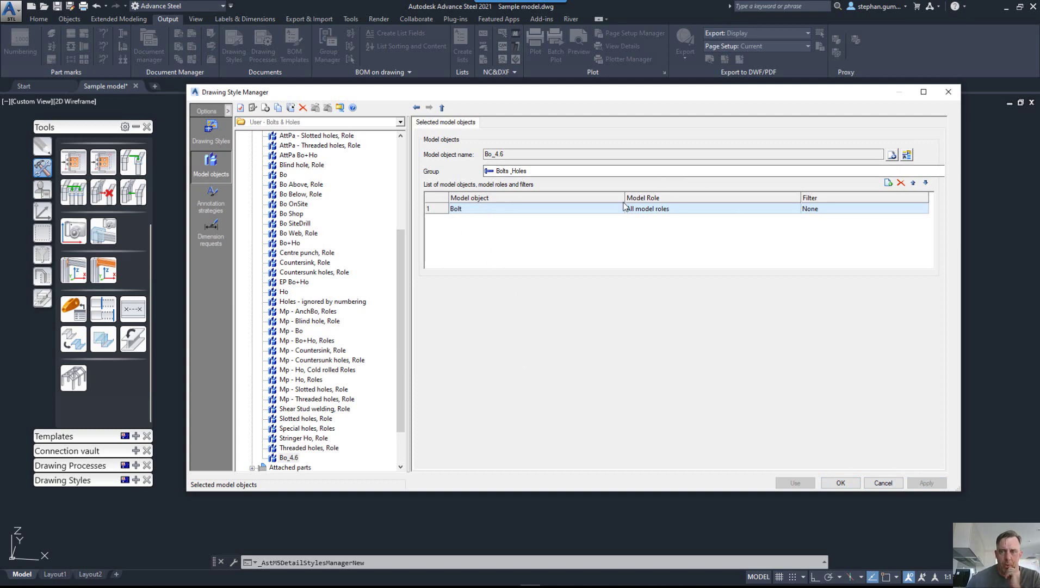
- Set the Bo_4.6 Bolt row's filter to Check Bolt Grade 46 and apply
click(918, 212)
click(923, 211)
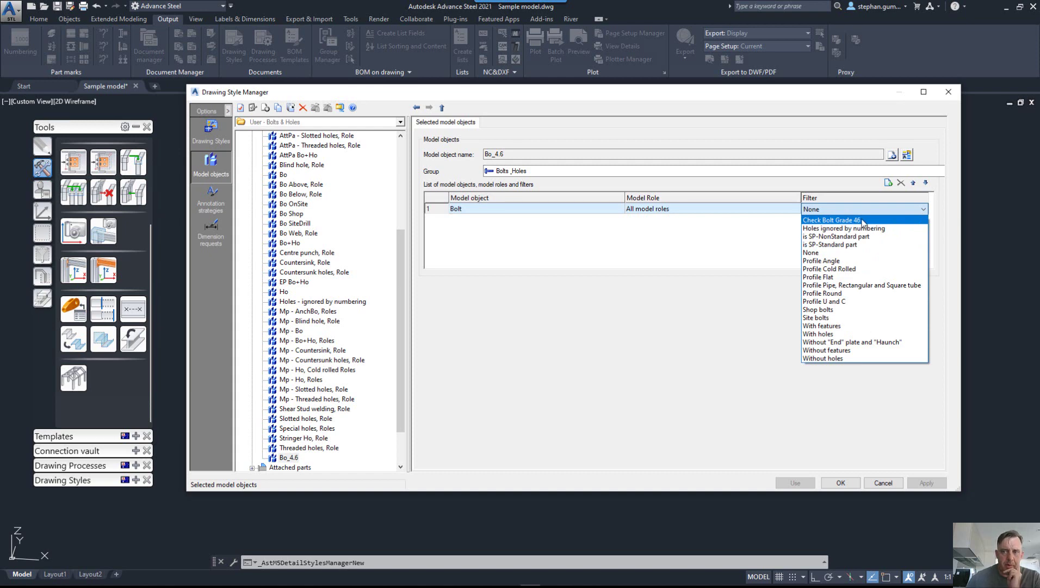
click(862, 220)
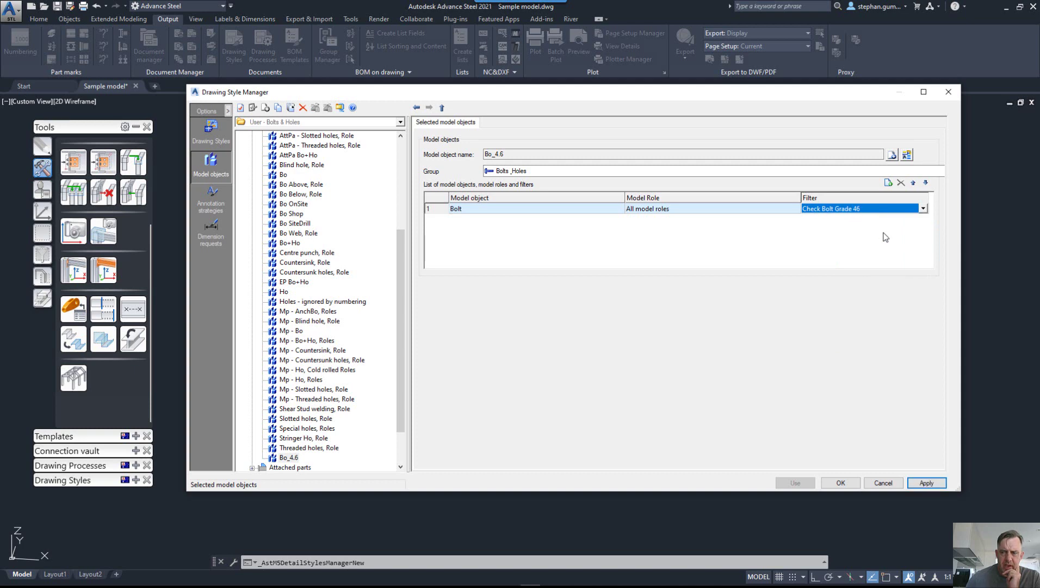
click(936, 483)
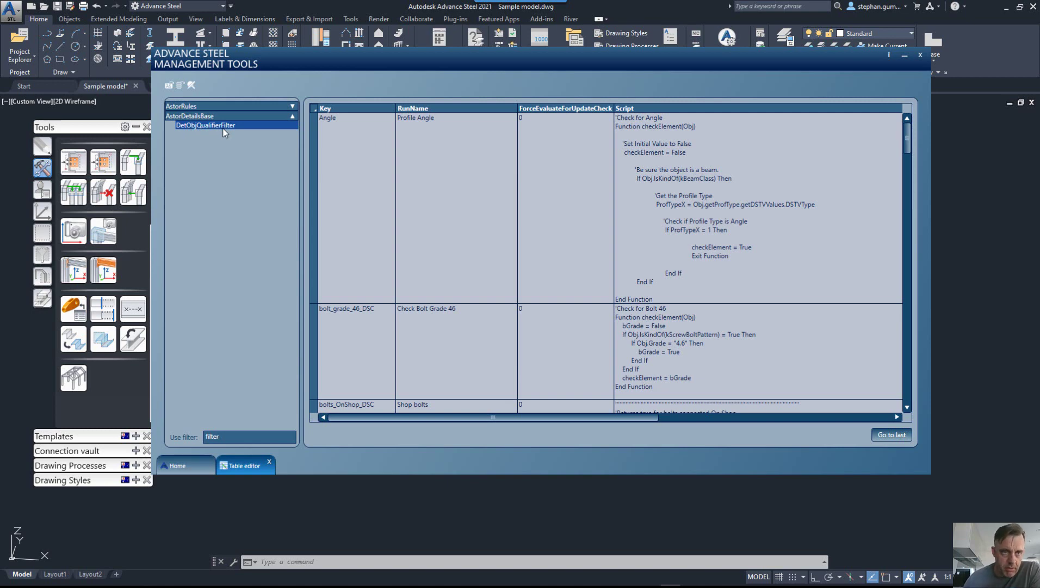
- Bring up the Check Bolt Grade 46 script of the bolt_grade_46_DSC filter row
click(907, 407)
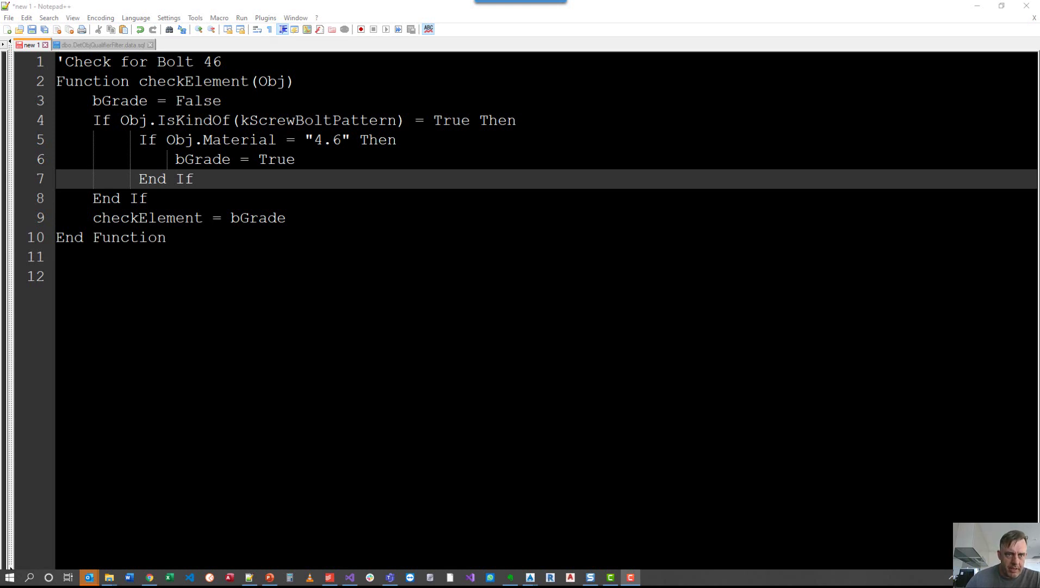
drag(64, 81, 94, 82)
double_click(104, 82)
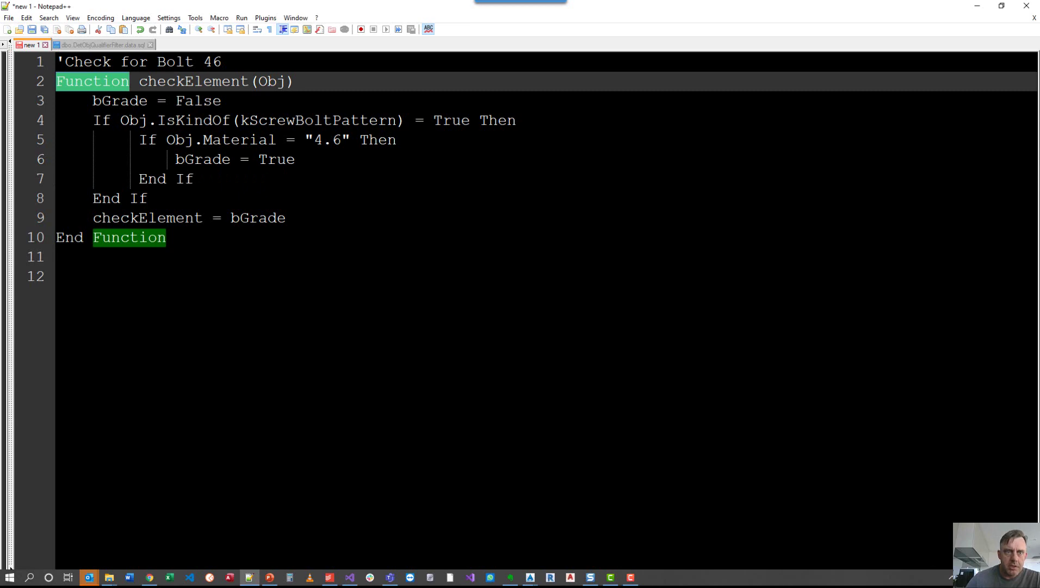
double_click(128, 102)
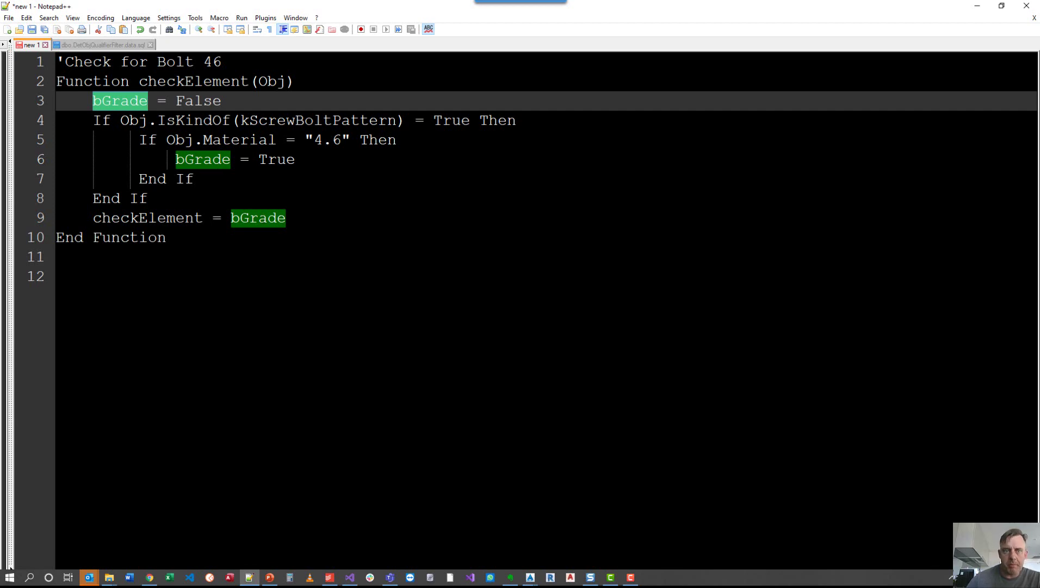
click(158, 198)
key(shift+Up)
key(shift+Up)
key(shift+Up)
key(shift+Up)
key(shift+Home)
key(shift+Home)
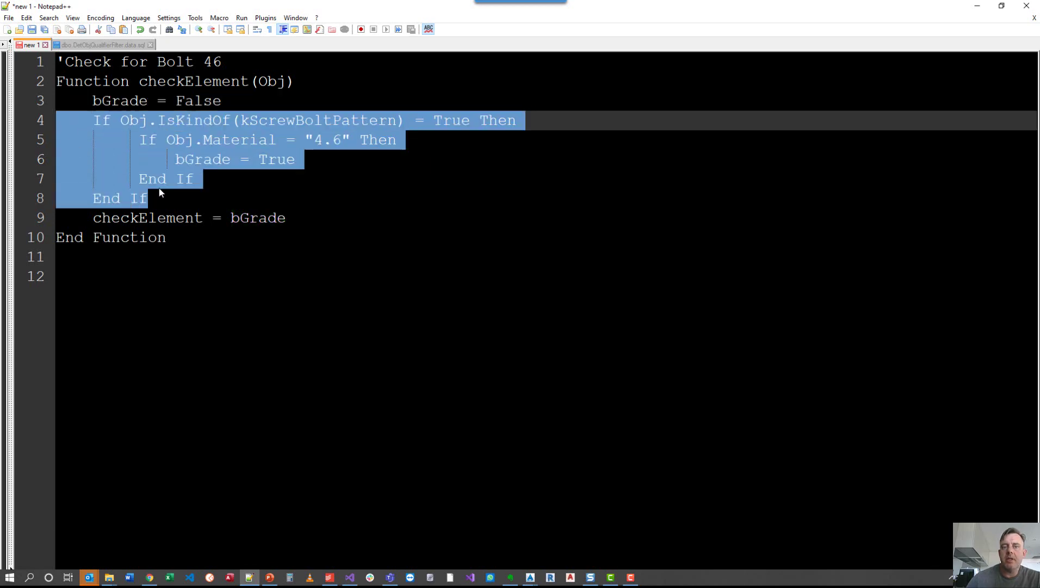
click(168, 192)
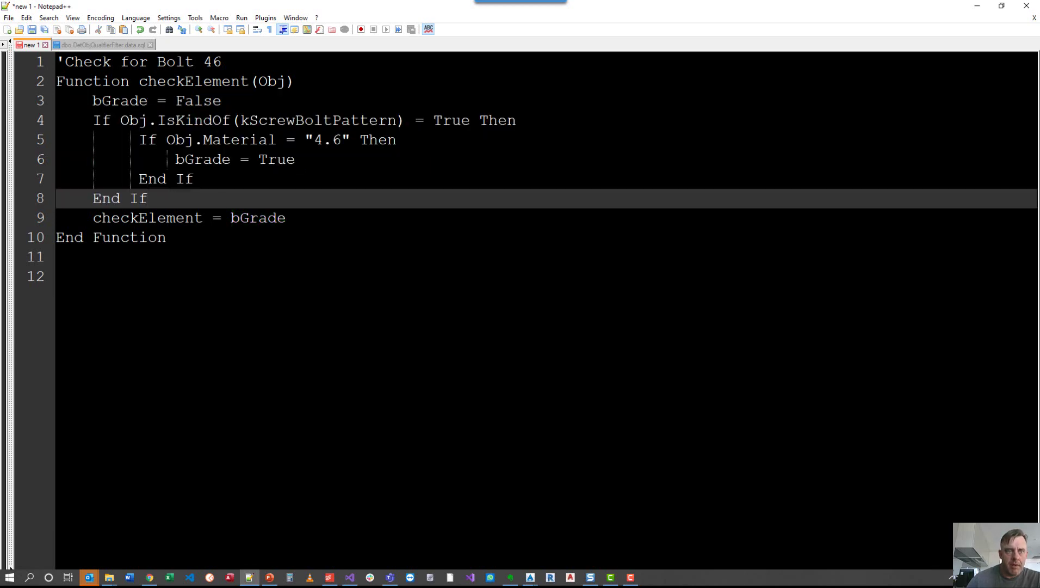
- Zoom out the DetObjQualifierFilter SQL file and put each VALUES entry on its own line
click(119, 45)
click(228, 264)
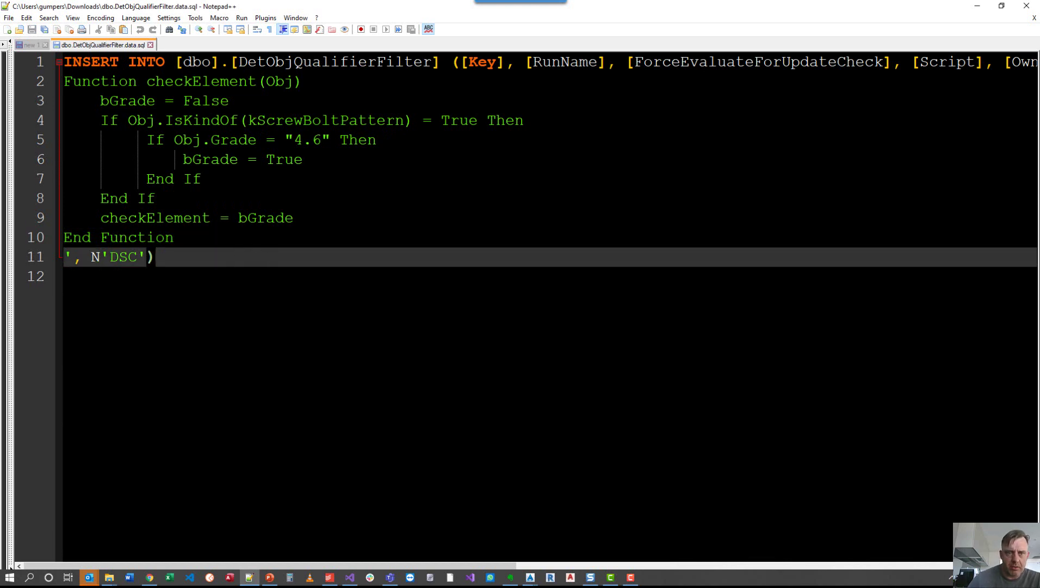
key(ctrl+minus)
key(ctrl+minus)
key(ctrl+minus)
key(ctrl+minus)
key(ctrl+minus)
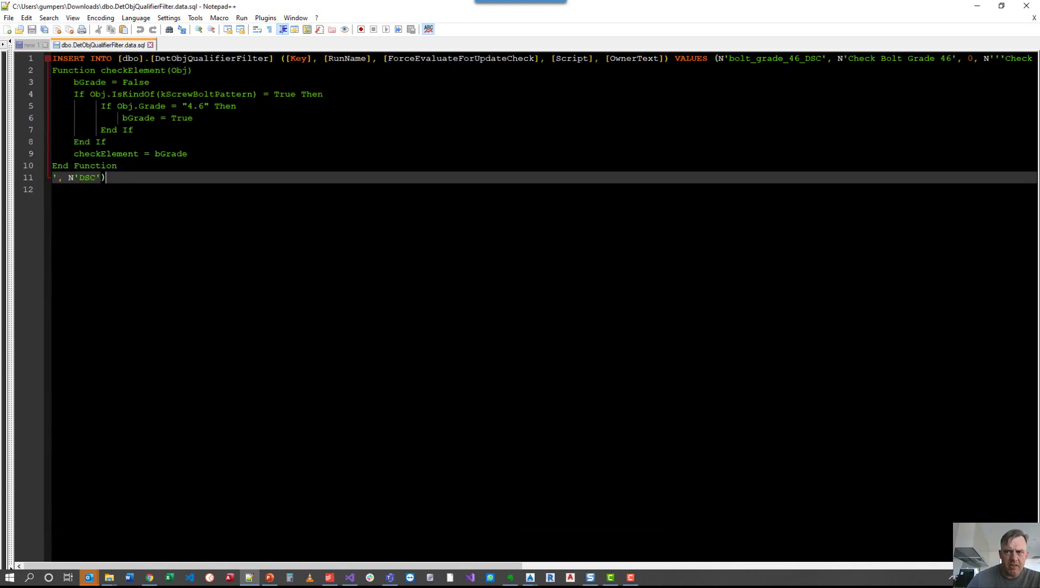
click(714, 58)
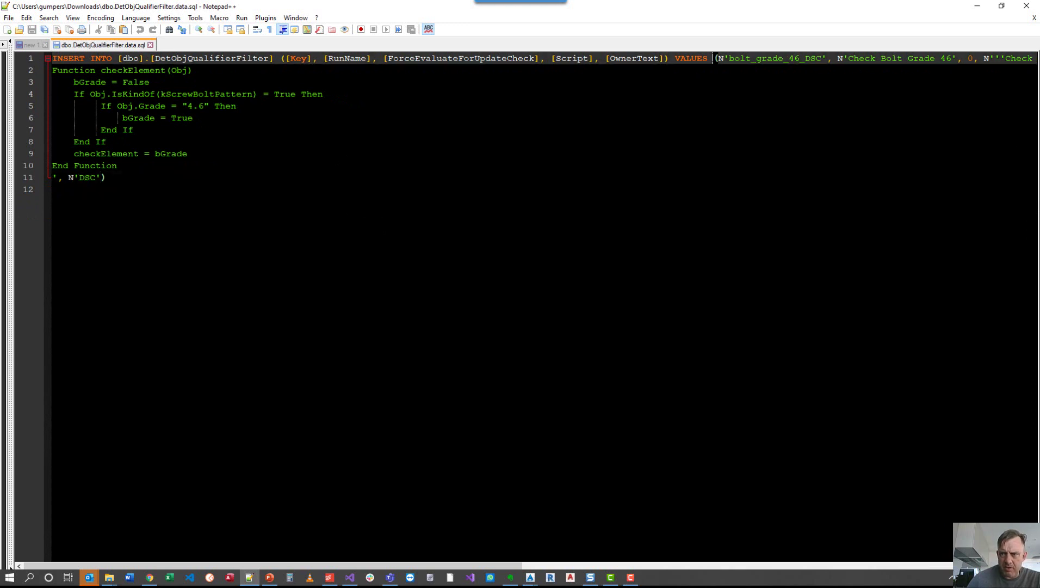
key(Return)
key(Return)
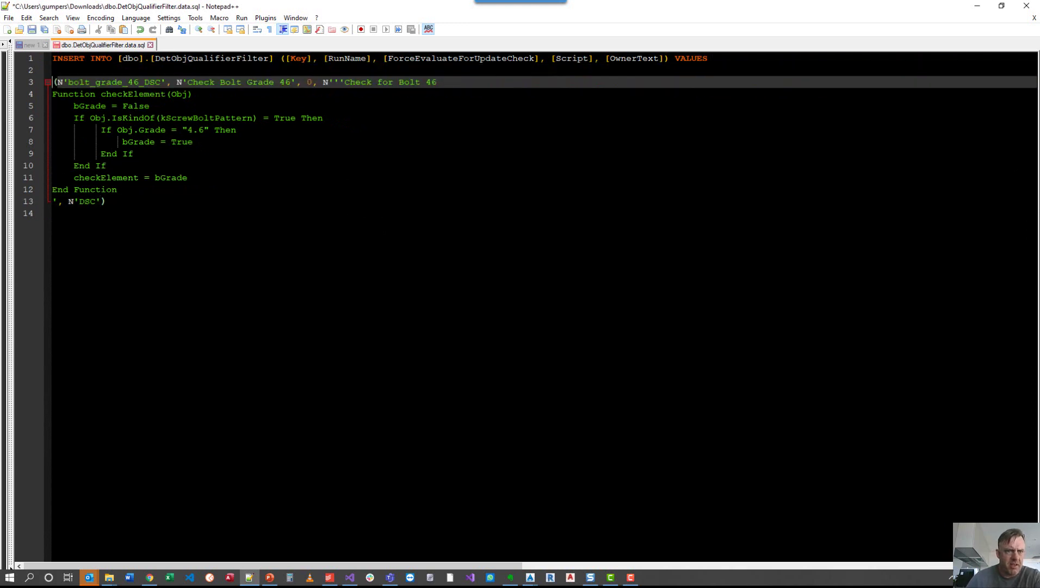
click(170, 81)
key(Return)
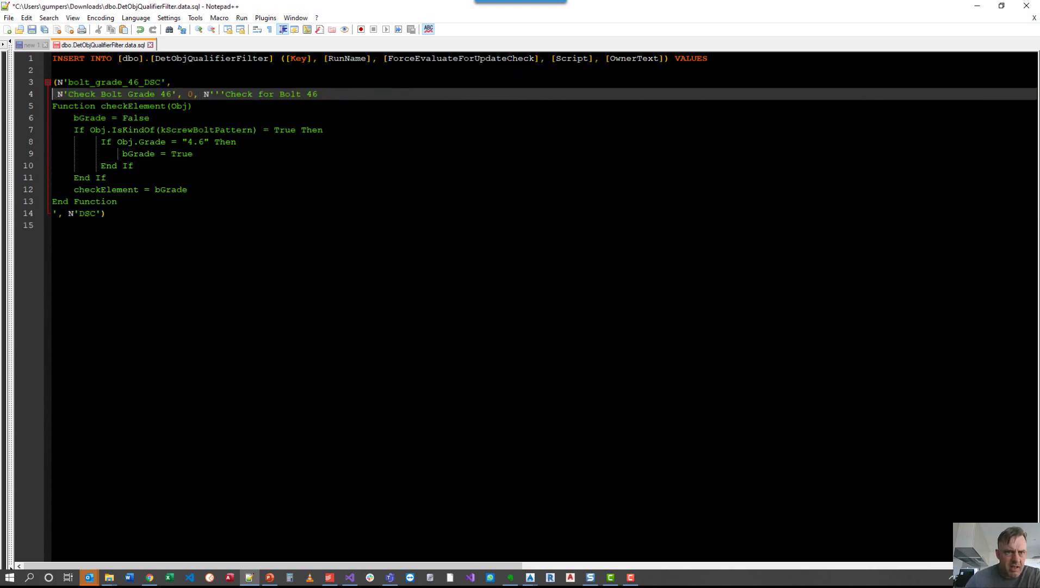
key(Return)
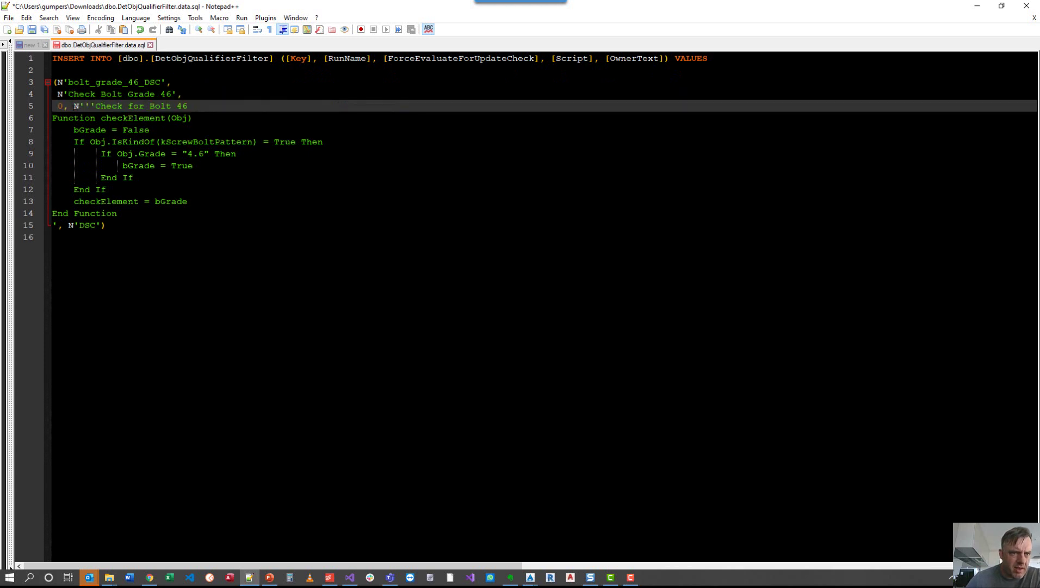
click(68, 105)
key(Return)
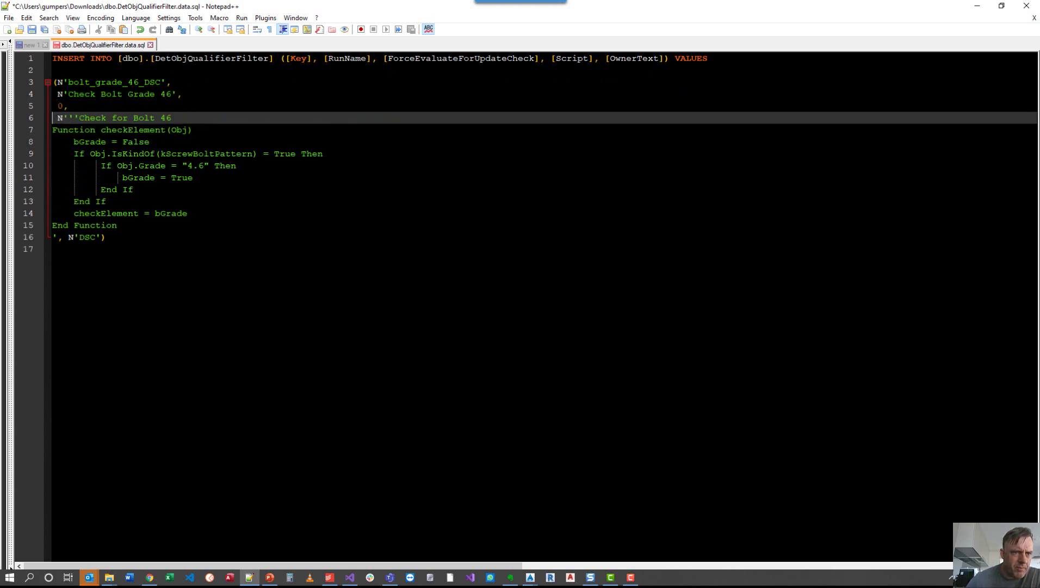
click(67, 236)
key(Return)
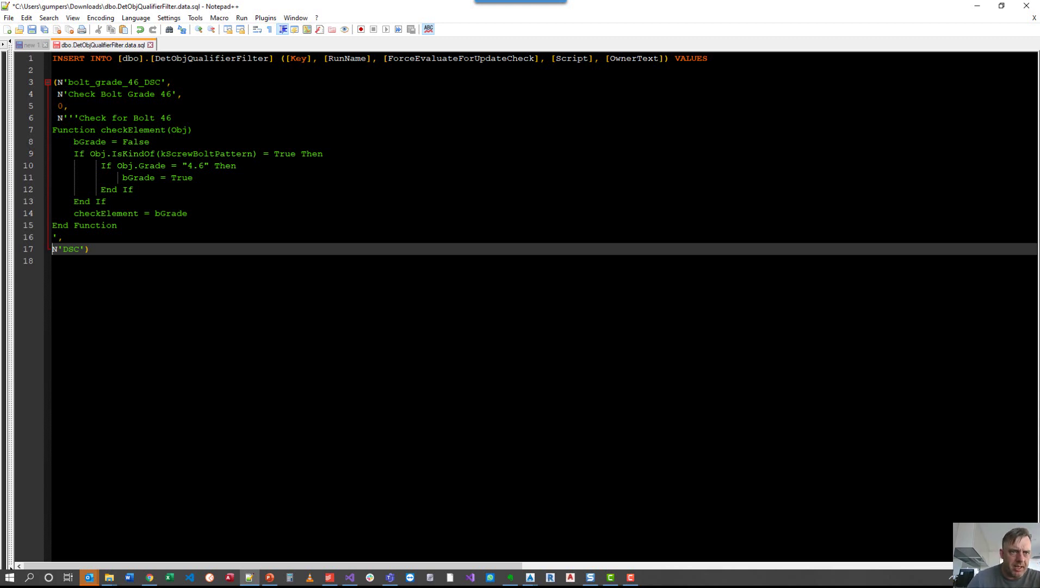
- Match bolt_grade_46_DSC, Check Bolt Grade 46 and the script to their RunName, ForceEvaluateForUpdateCheck, Script columns
drag(161, 82, 68, 82)
click(344, 58)
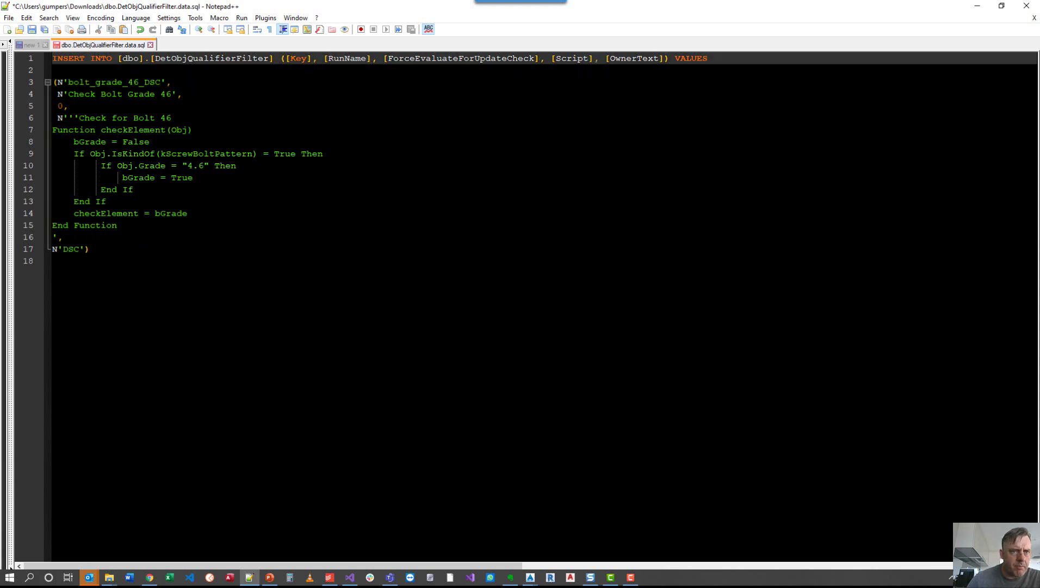
drag(173, 93, 68, 94)
click(437, 58)
click(576, 58)
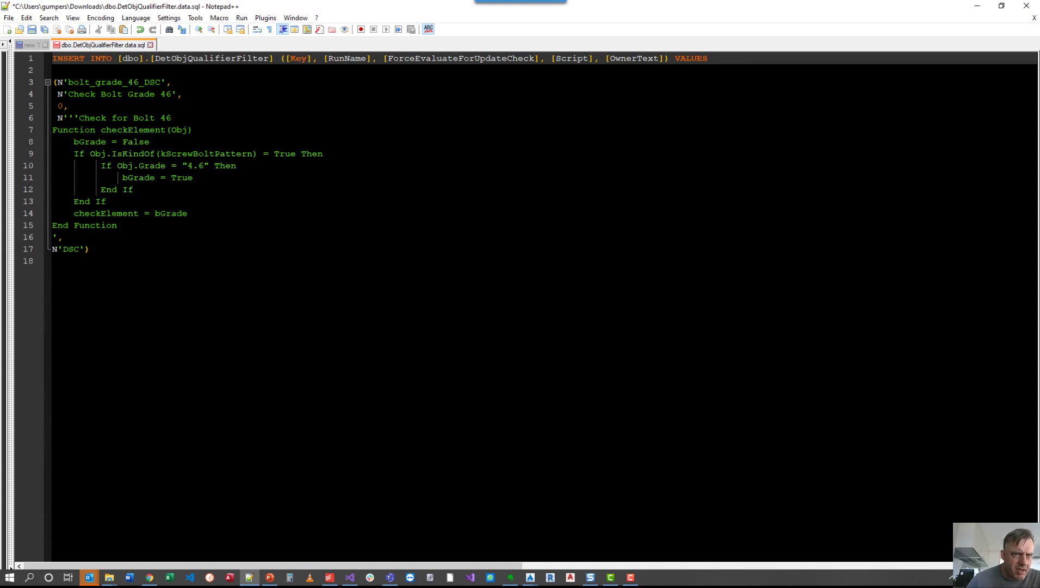
drag(57, 118, 58, 237)
click(85, 237)
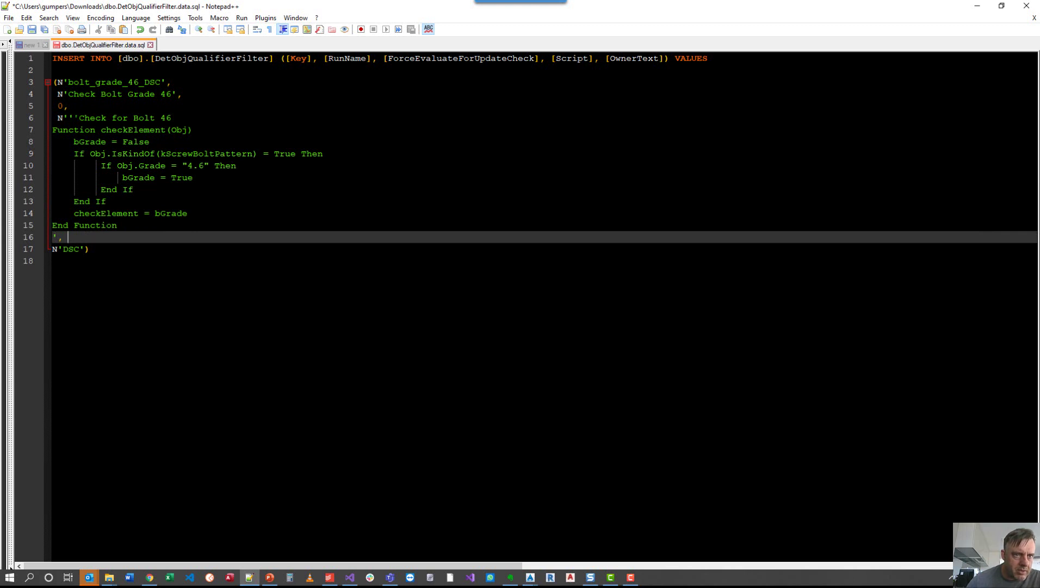
drag(52, 237, 59, 236)
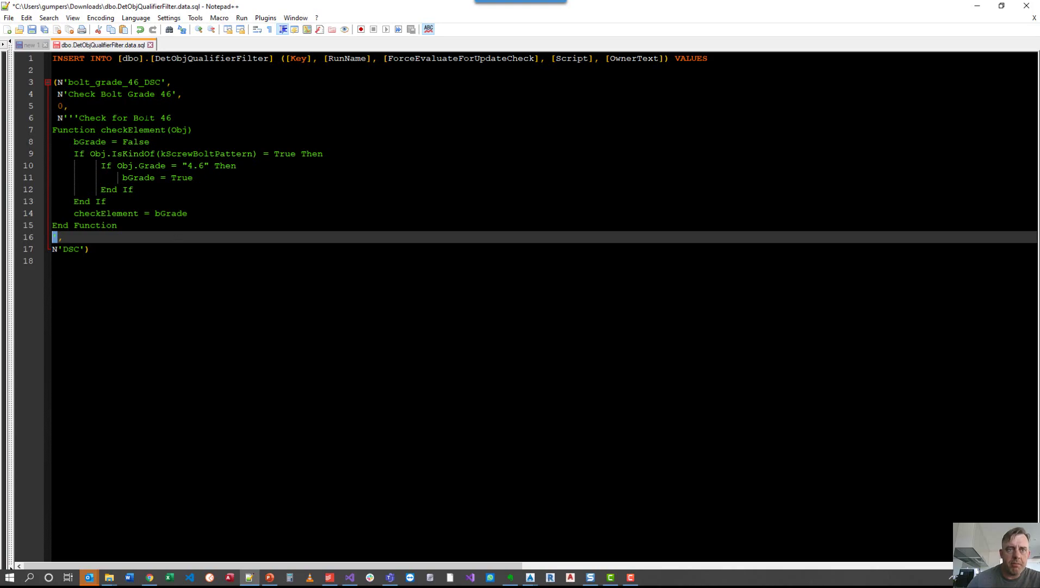
- Return to Advance Steel and load the database table list in Management Tools' Table editor
click(978, 5)
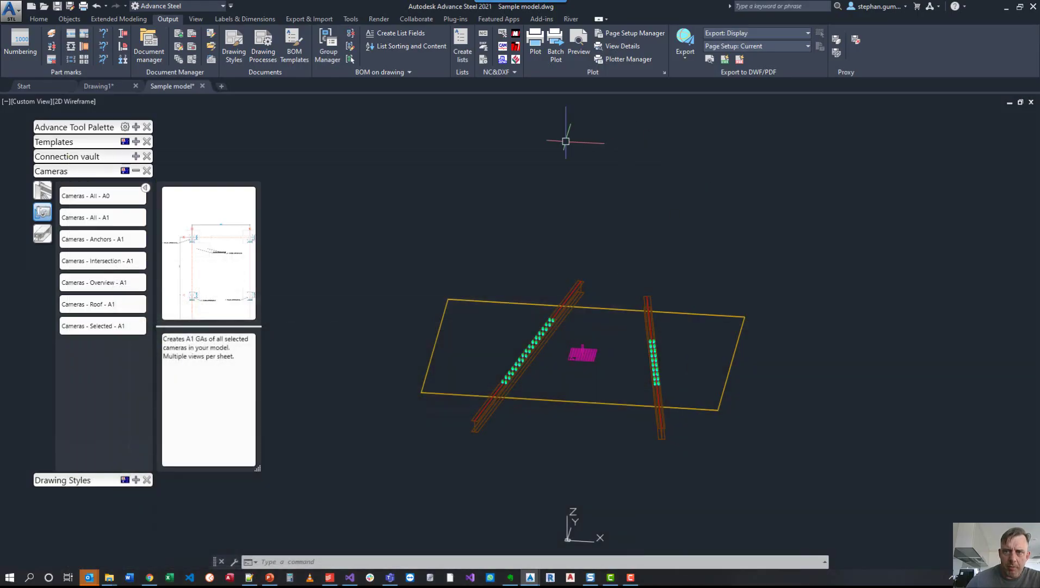
click(39, 18)
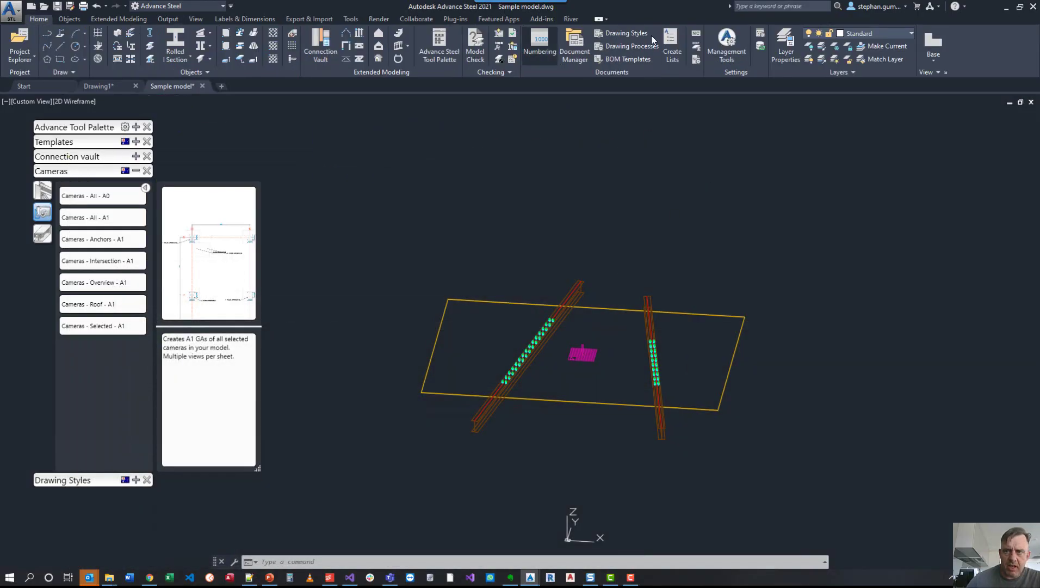
click(743, 39)
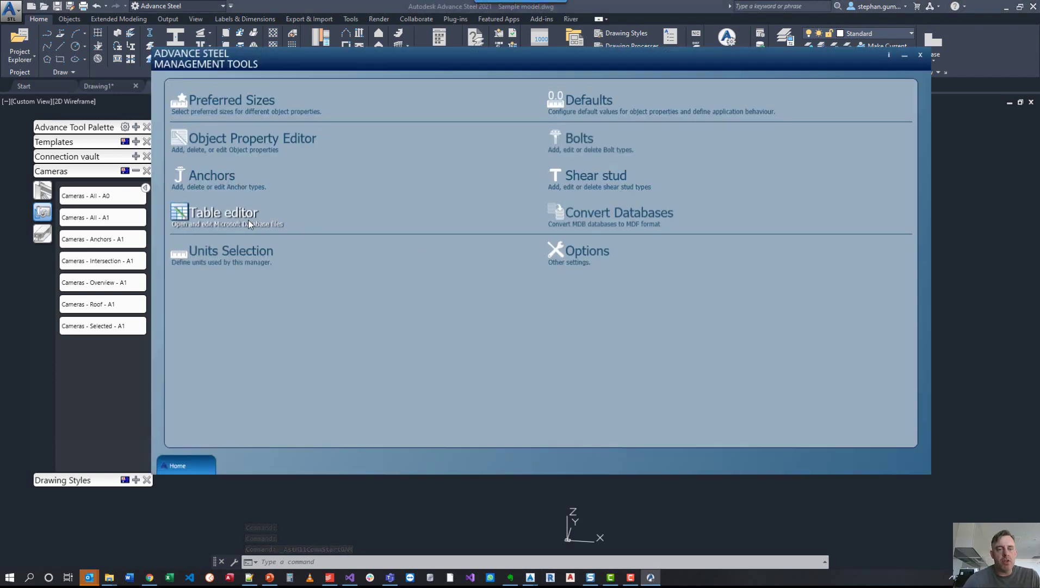
click(248, 224)
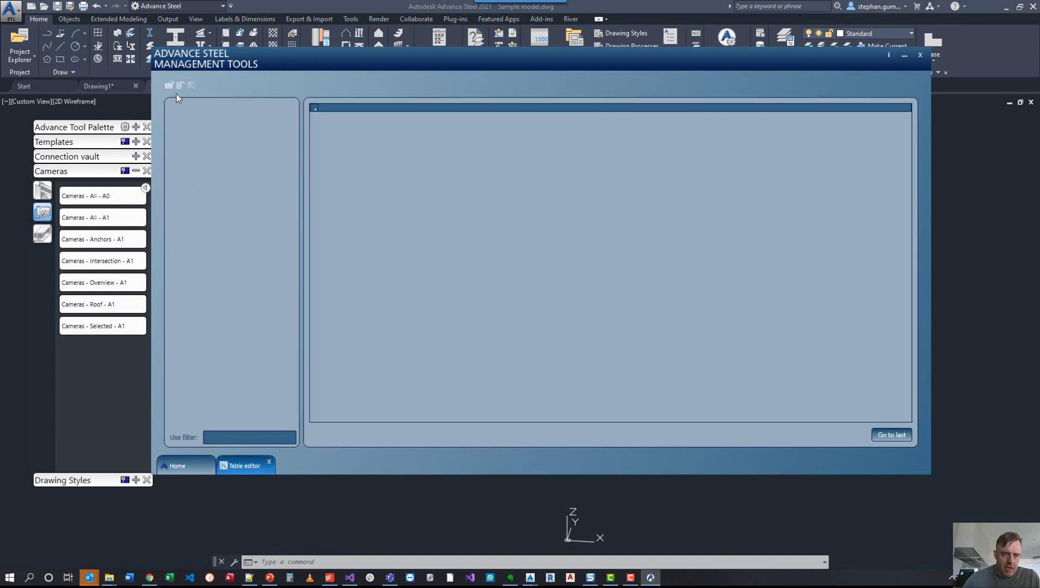
click(244, 437)
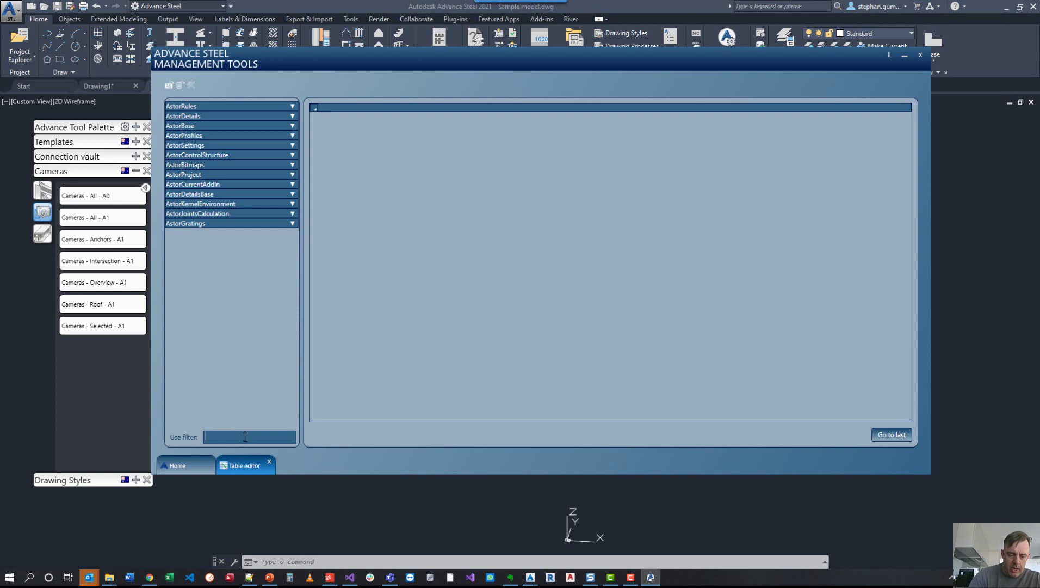
- Filter the tables by 'filt' and expand the AstorDetailsBase group
text(filet)
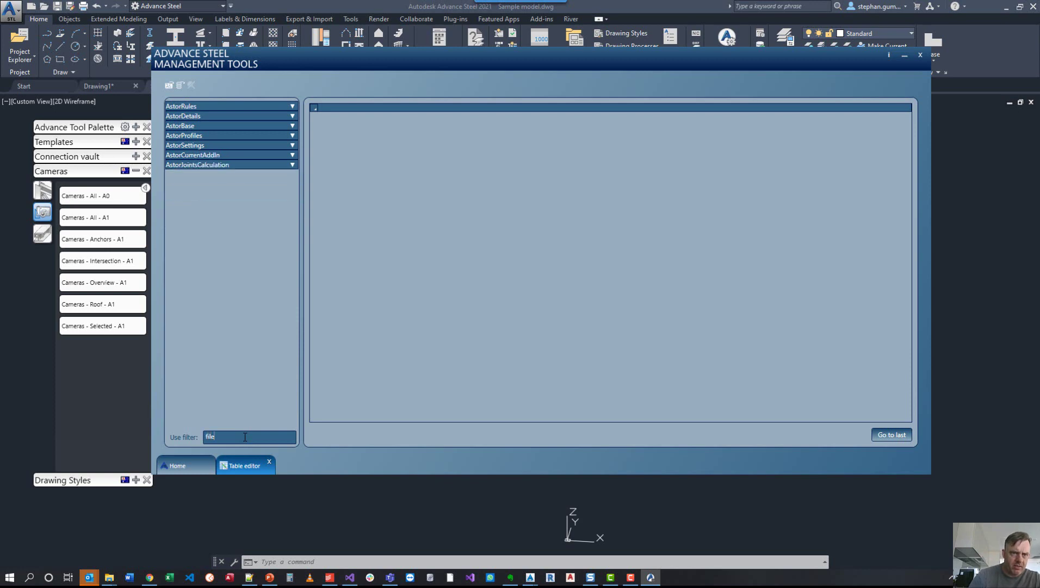
key(BackSpace)
key(BackSpace)
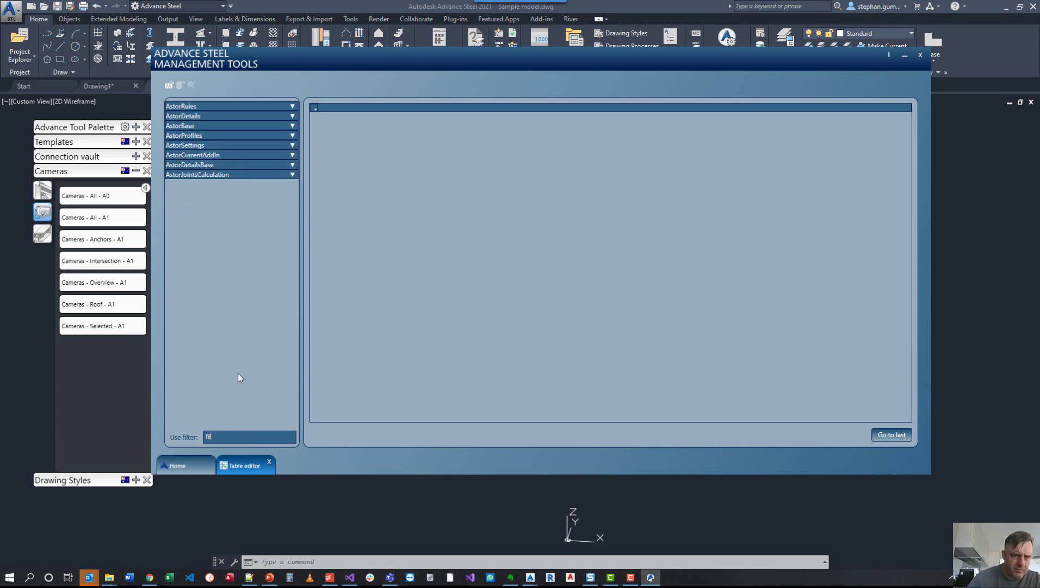
text(t)
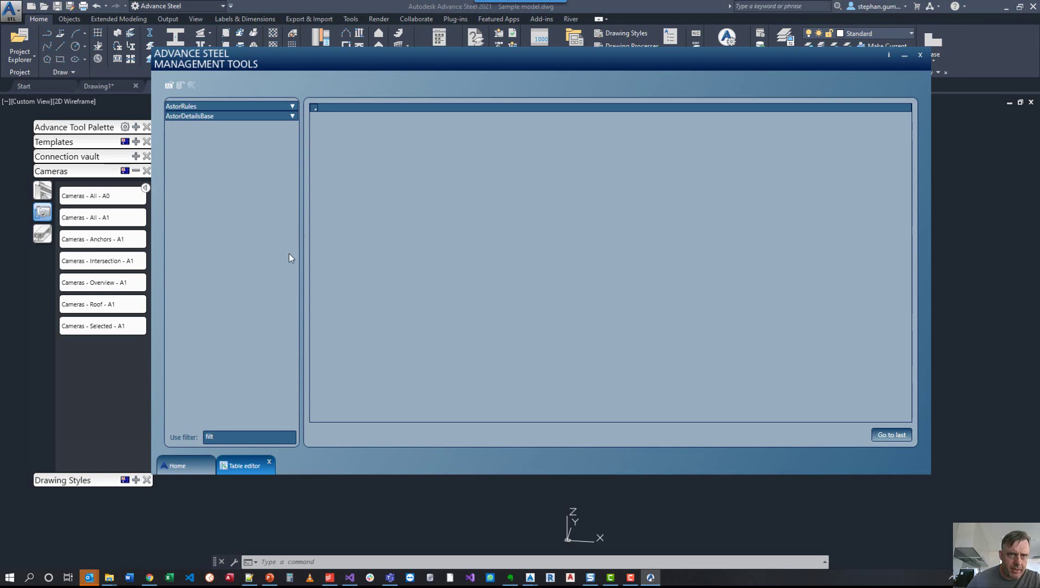
click(293, 116)
- Open the DetObjQualifierFilter table and read the bolt_grade_46_DSC Script cell
click(234, 126)
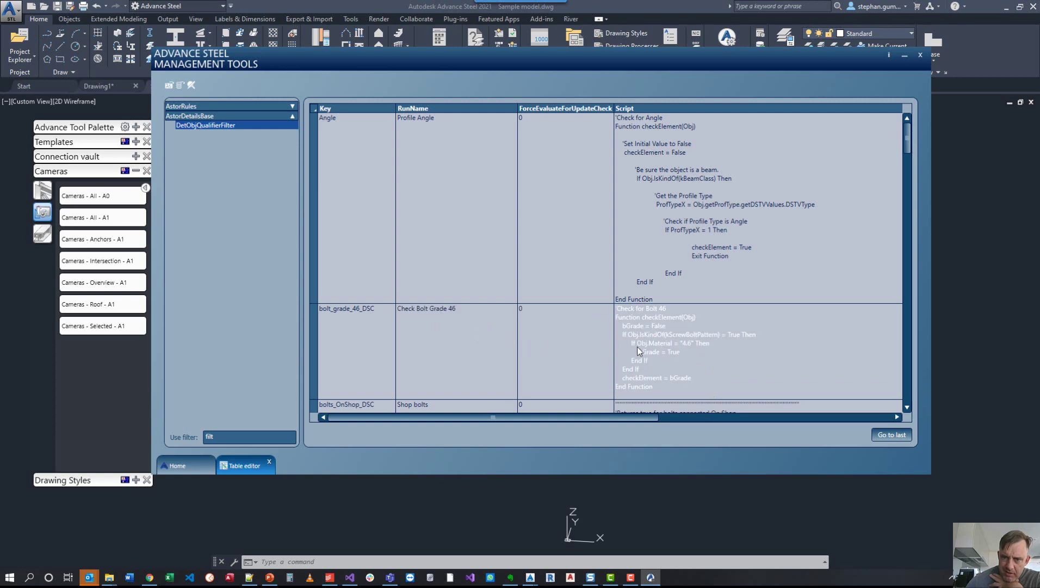
double_click(656, 348)
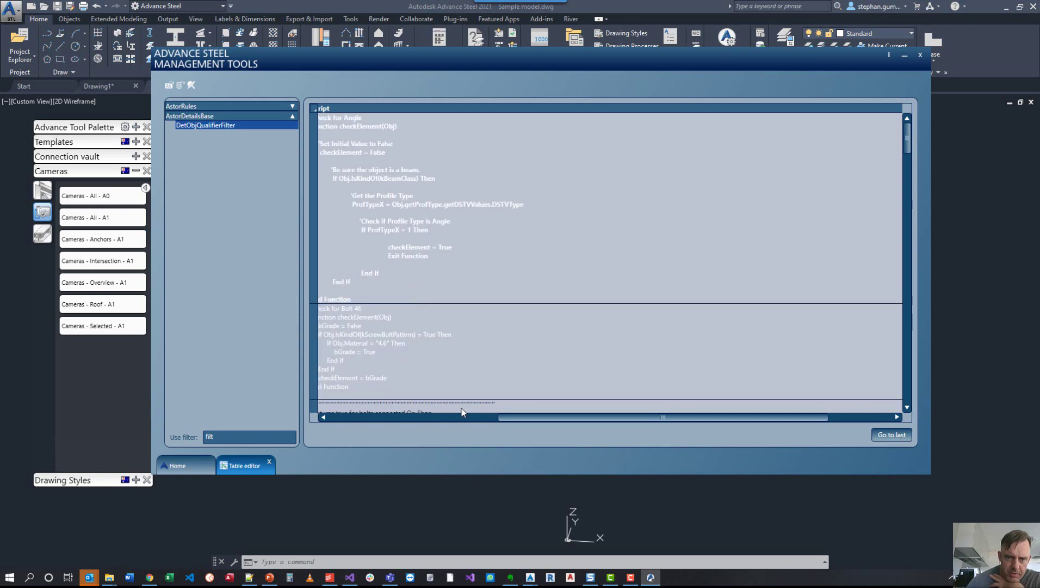
click(479, 418)
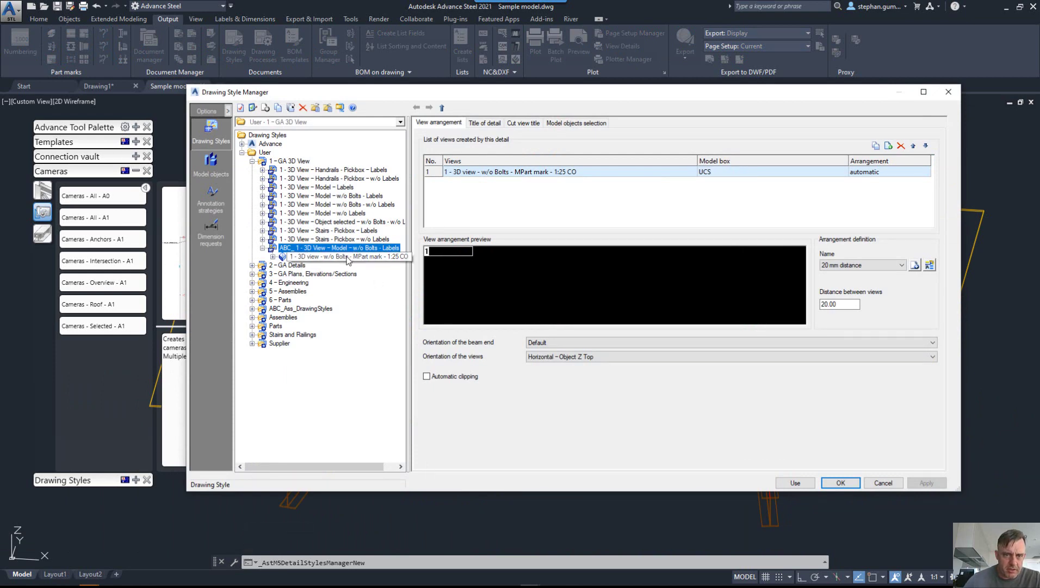
- Show the objects presentation of the ABC_ style's '1 - 3D View - w/o Bolts - MPart mark' view
click(347, 258)
click(273, 256)
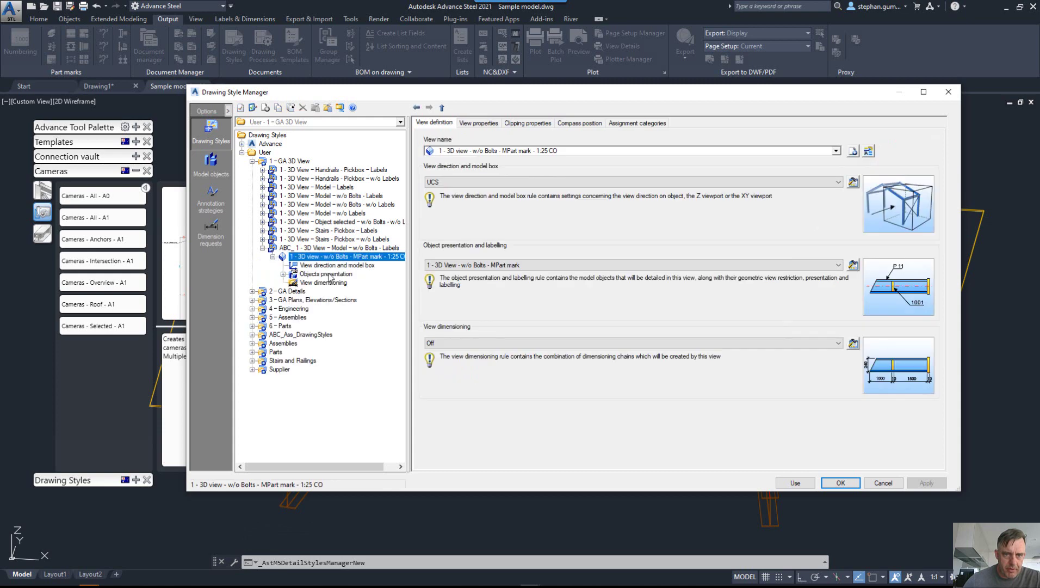
click(326, 274)
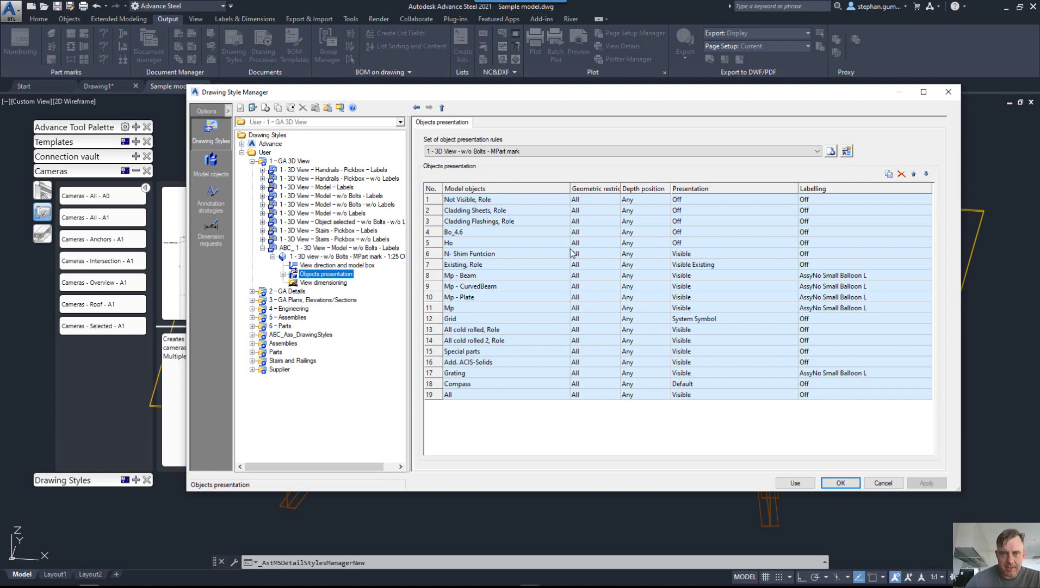
- Check that the Bolts & Holes model object Bo_4.6 uses the Check Bolt Grade 46 filter, then close the manager
click(211, 164)
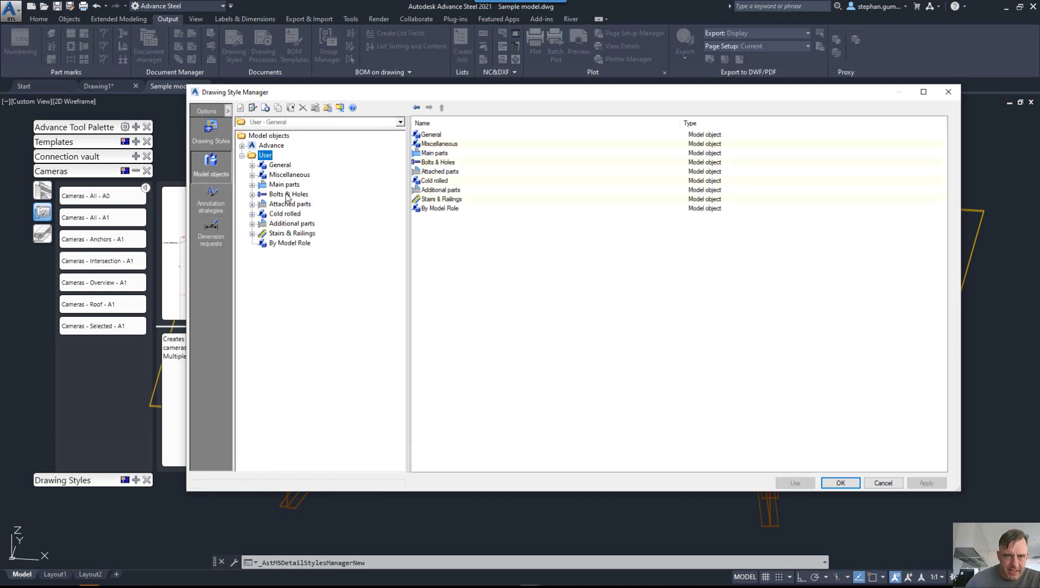
double_click(279, 195)
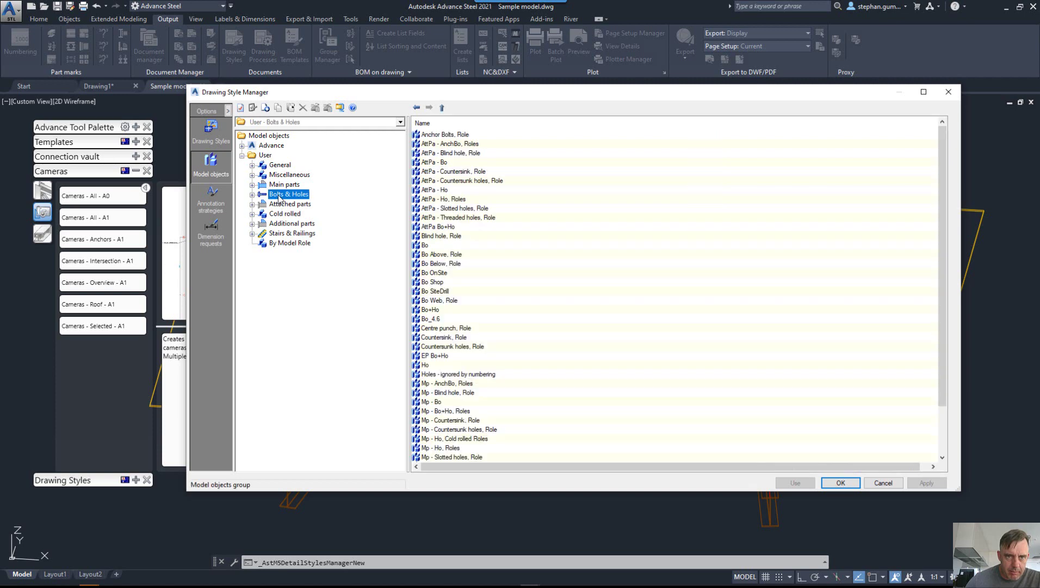
click(284, 262)
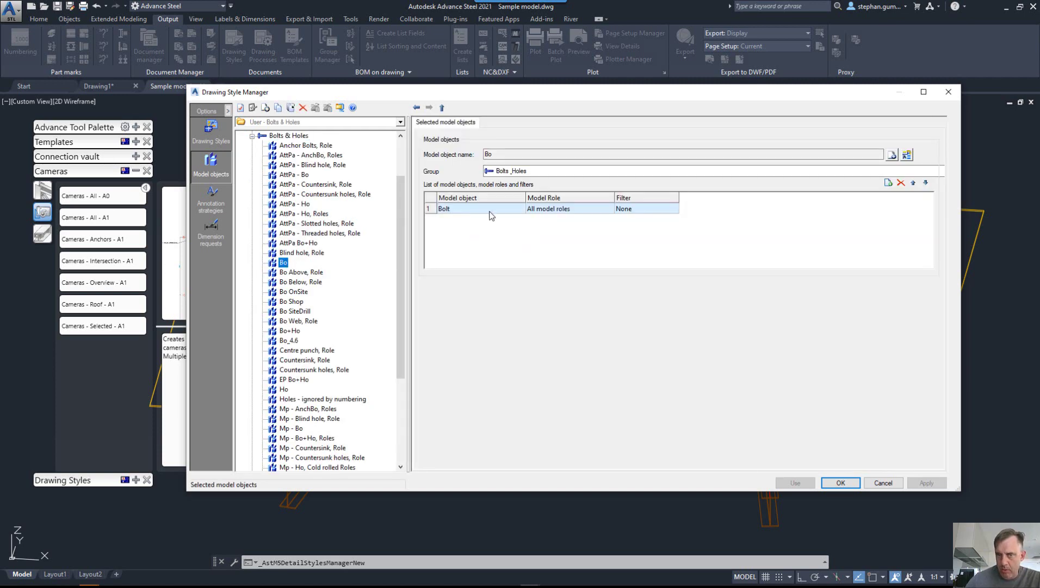
click(297, 341)
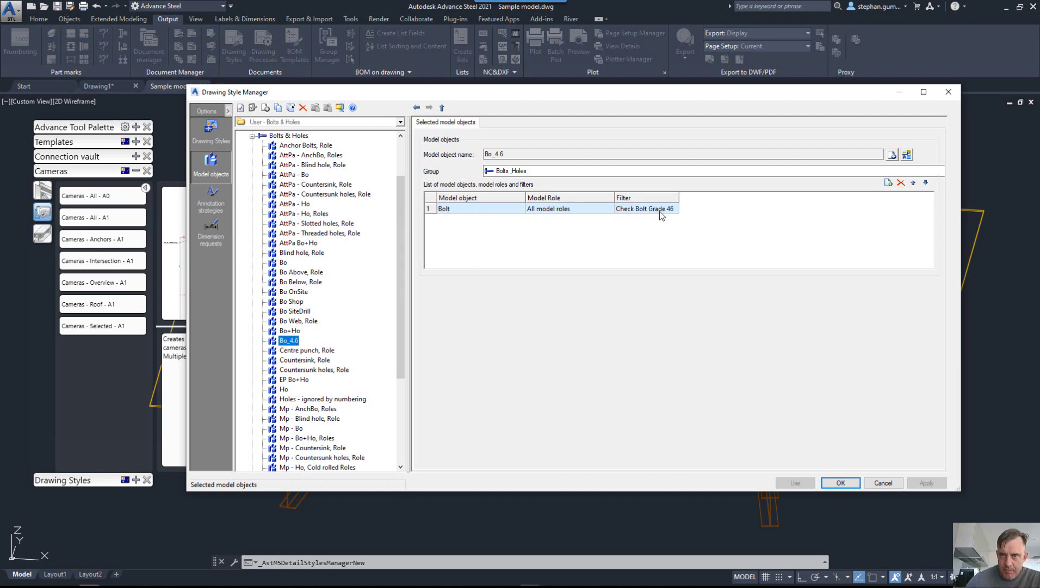
click(840, 482)
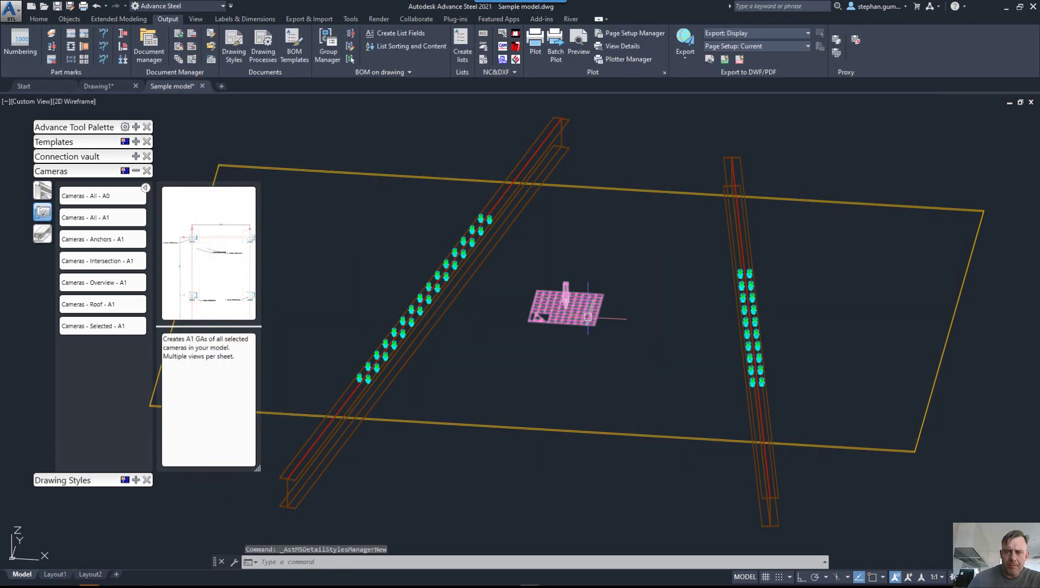
- Check the camera's drawing style, then generate an A1 GA drawing from the selected camera
double_click(582, 307)
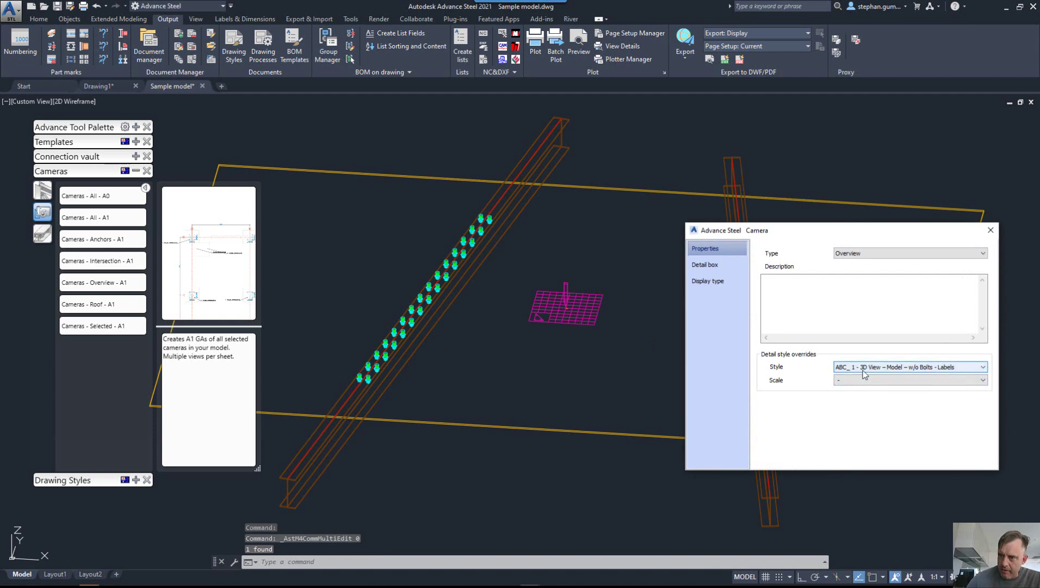
click(991, 229)
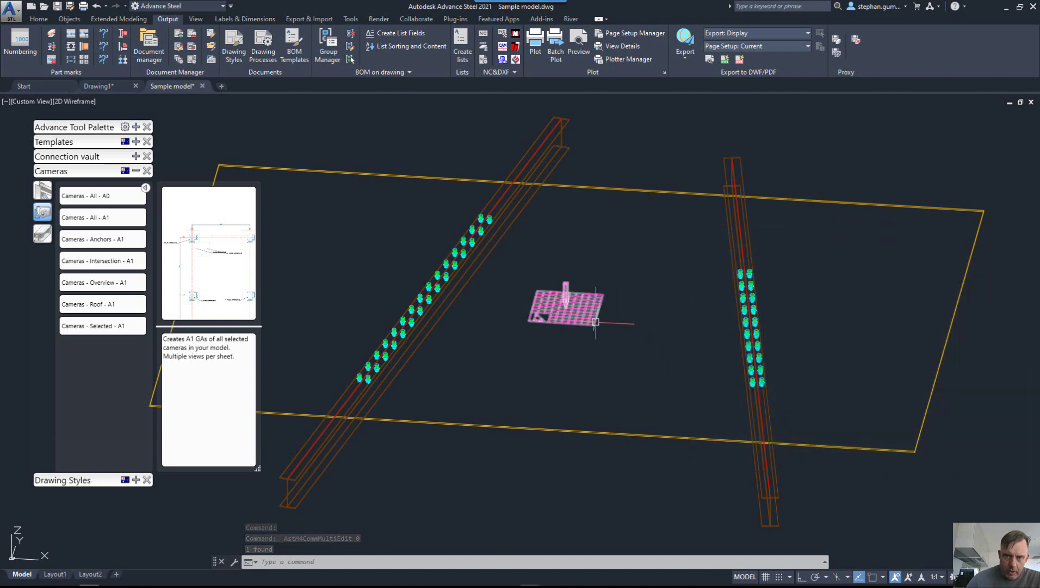
click(99, 332)
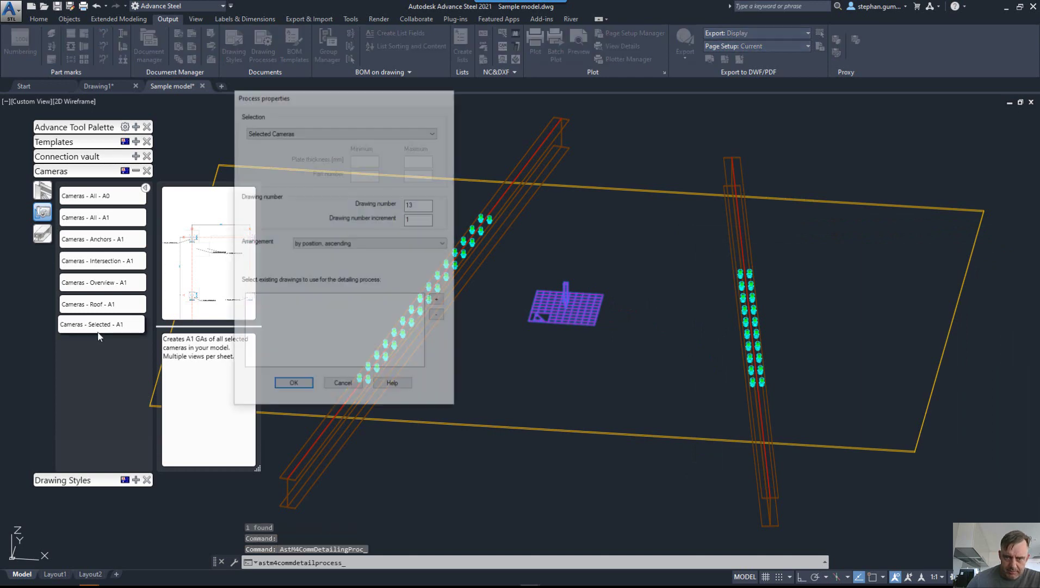
click(294, 379)
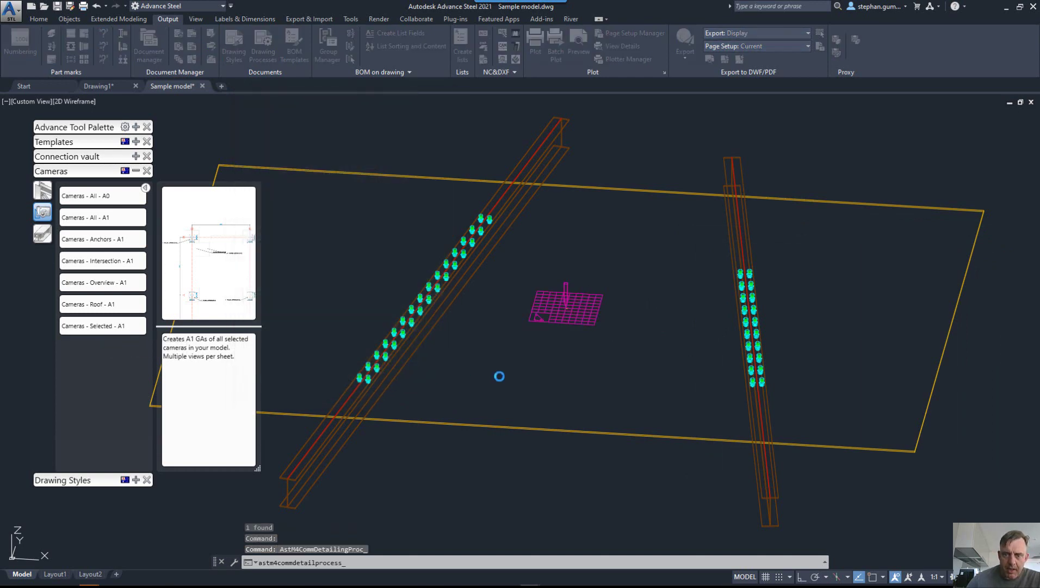
- Open drawing G-0013 from the camera detail, then close it, saving changes
right_click(569, 327)
mouse_move(675, 459)
click(760, 570)
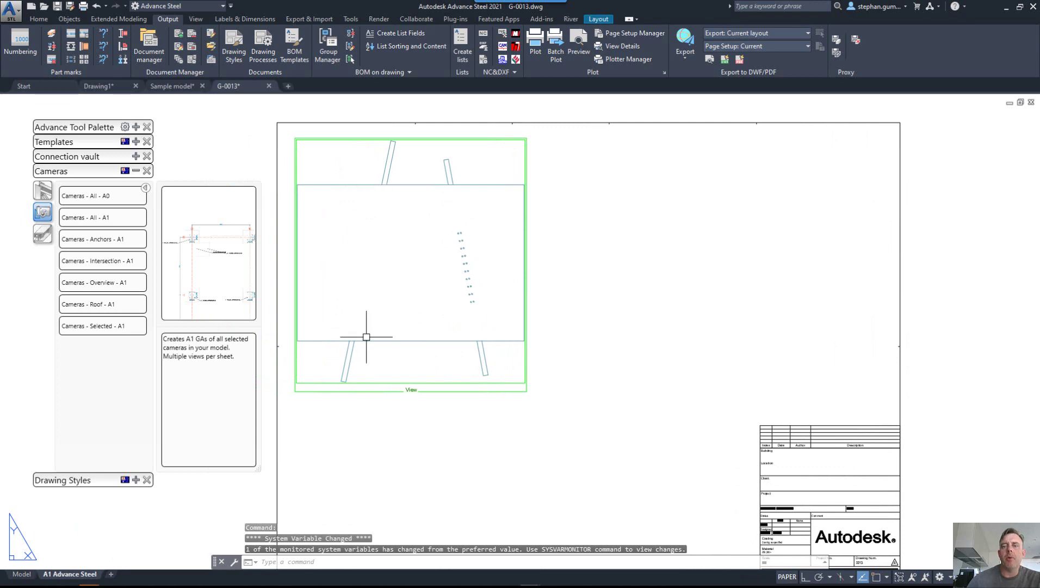
click(268, 86)
click(512, 326)
scroll(758, 380, up, 5)
scroll(758, 384, up, 3)
double_click(757, 385)
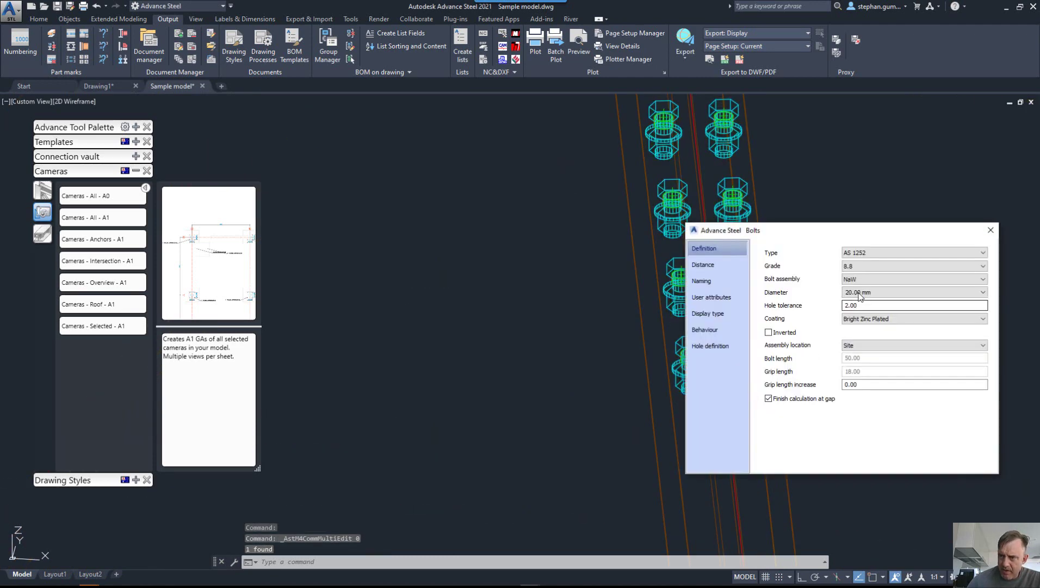
scroll(581, 343, down, 5)
middle_drag(469, 391, 511, 344)
scroll(409, 341, up, 6)
double_click(413, 341)
key(Escape)
scroll(599, 333, down, 6)
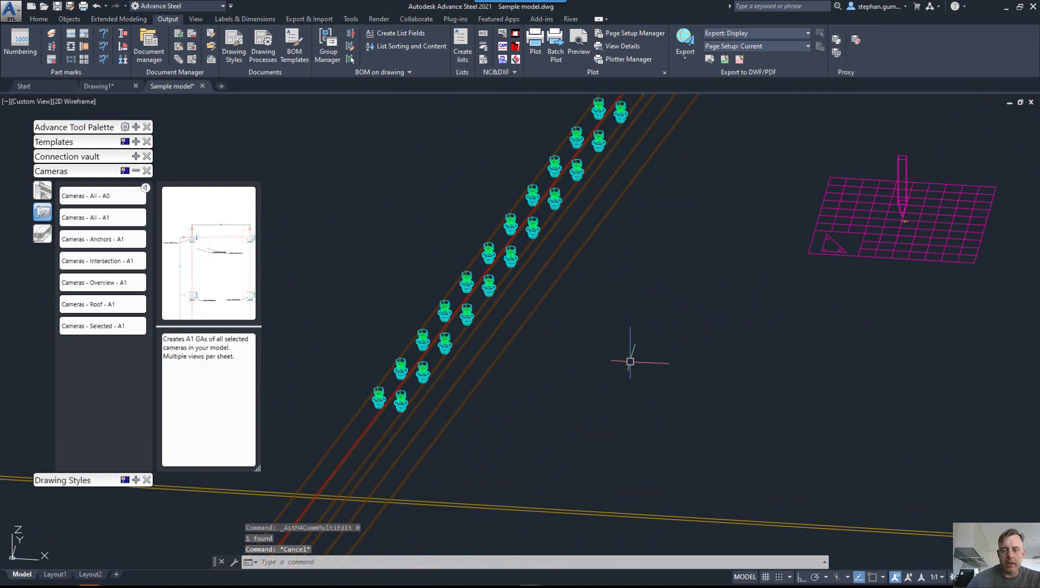
scroll(588, 372, down, 5)
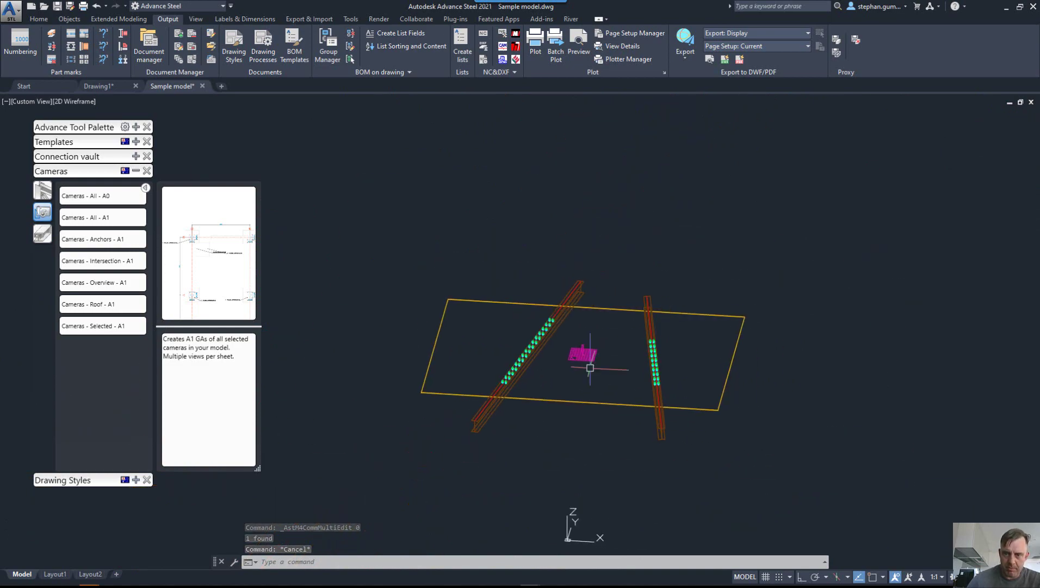